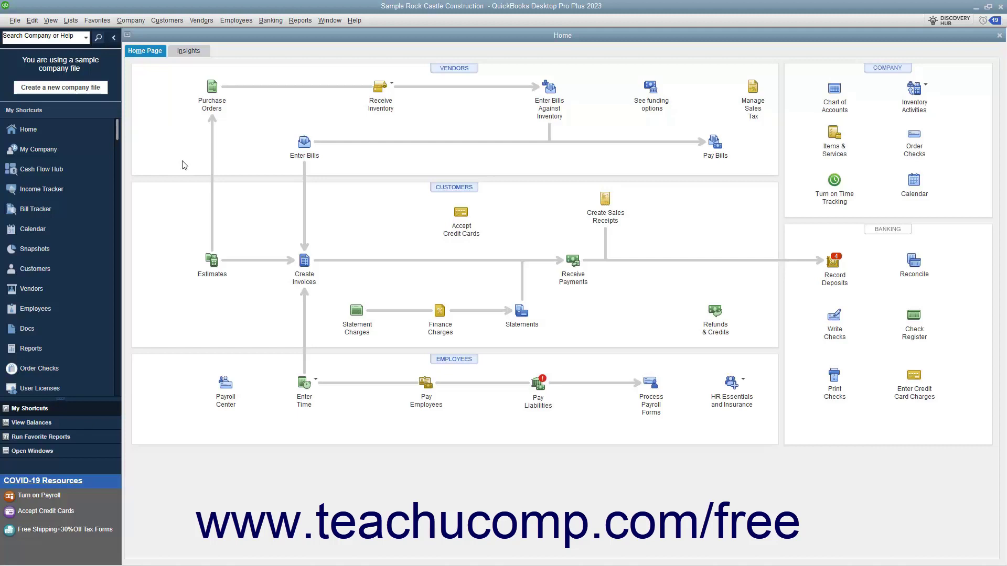
Choose the Basic version for mileage tracking in the Time & Expenses company preferences and save
left_click(32, 21)
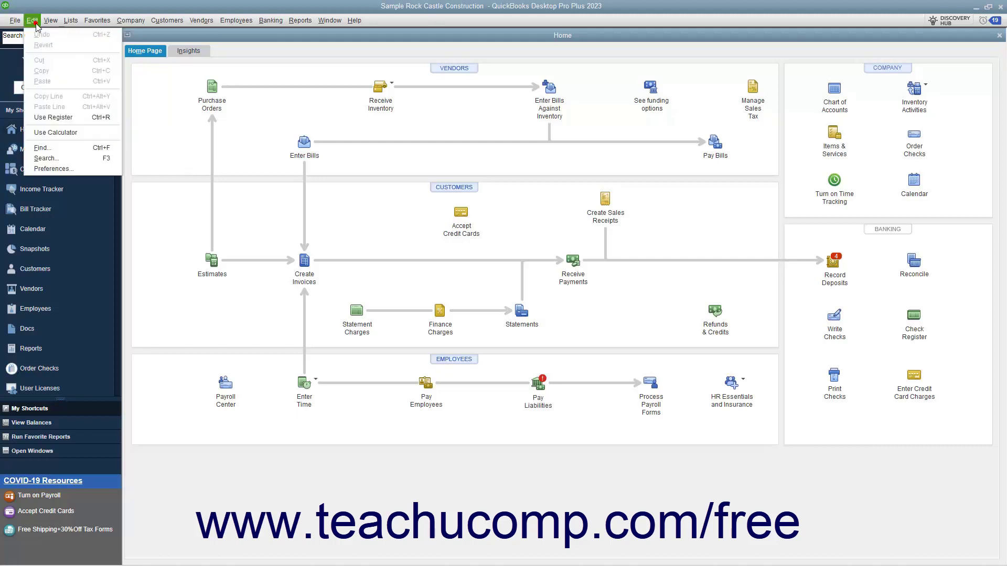
left_click(67, 168)
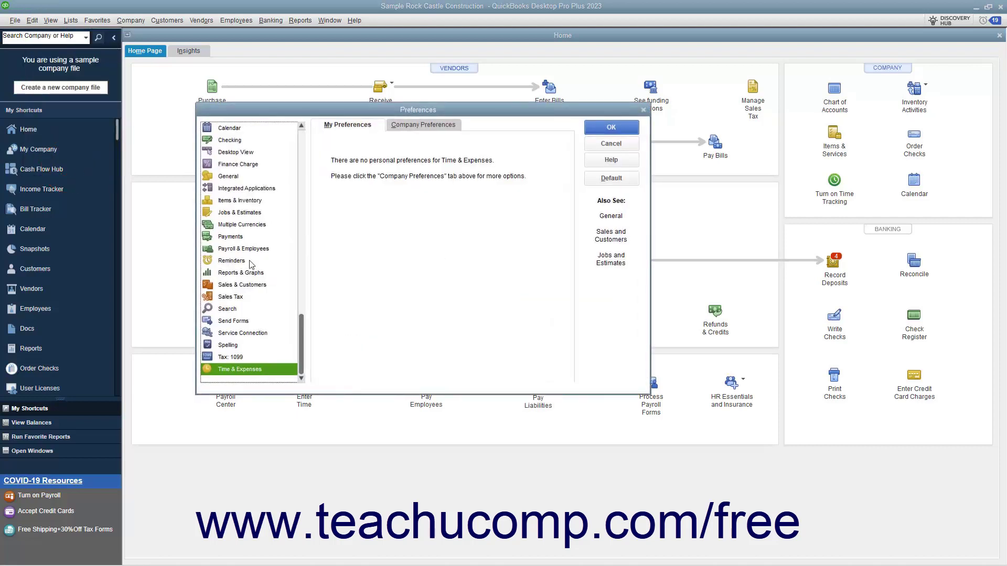
left_click(237, 369)
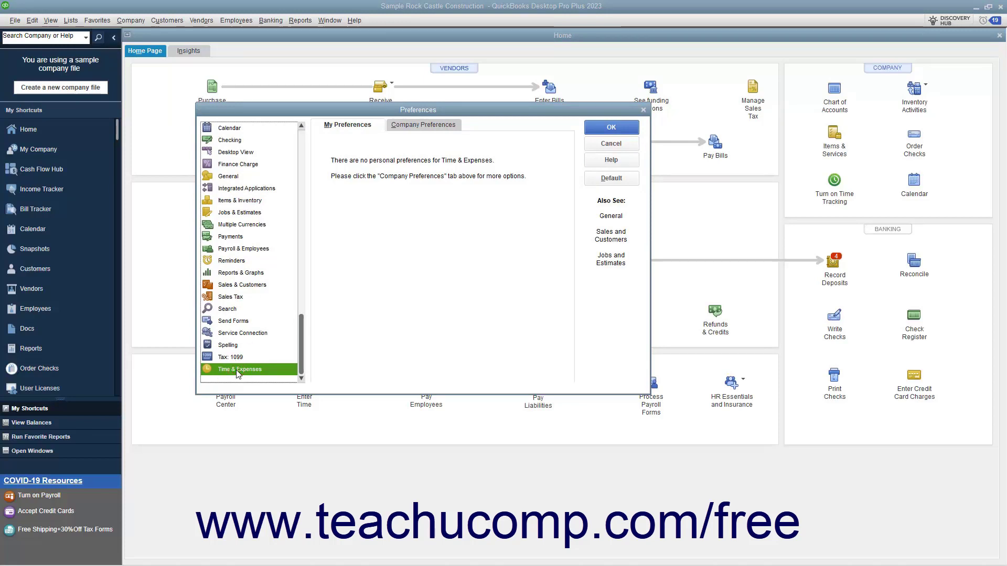
left_click(417, 129)
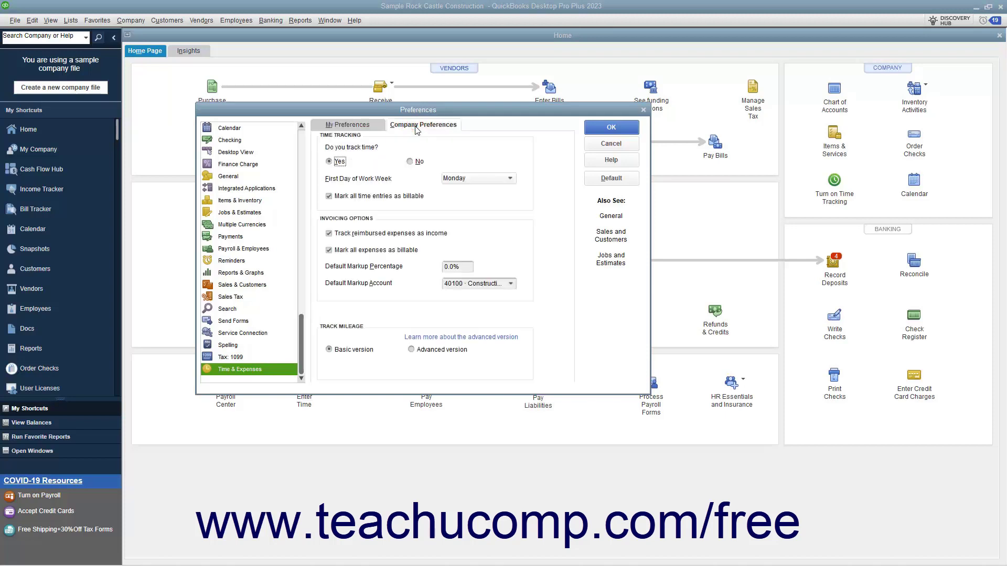
left_click(355, 352)
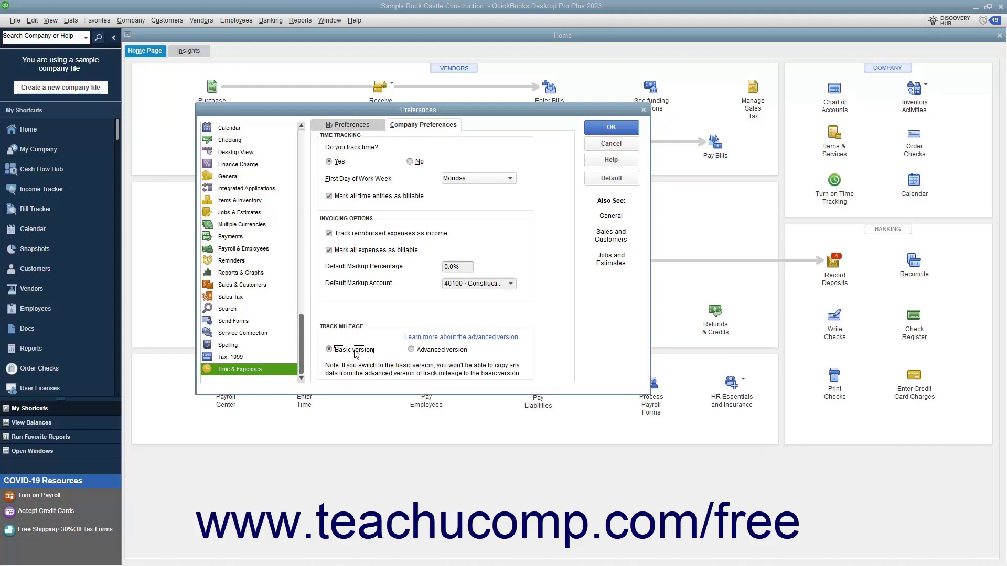
left_click(596, 127)
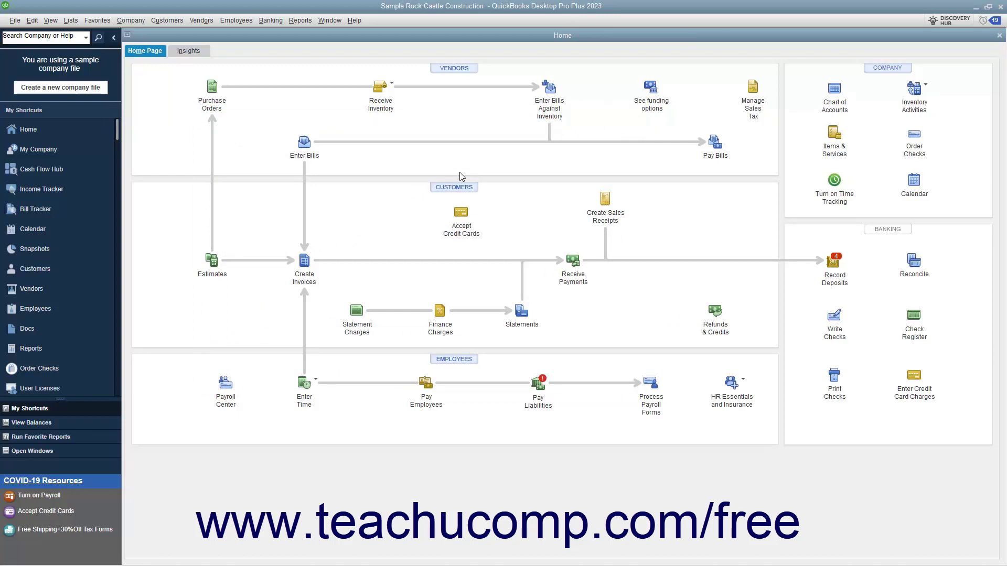
Open Enter Vehicle Mileage and view the 0.585 and 0.485 standard mileage rates
left_click(132, 20)
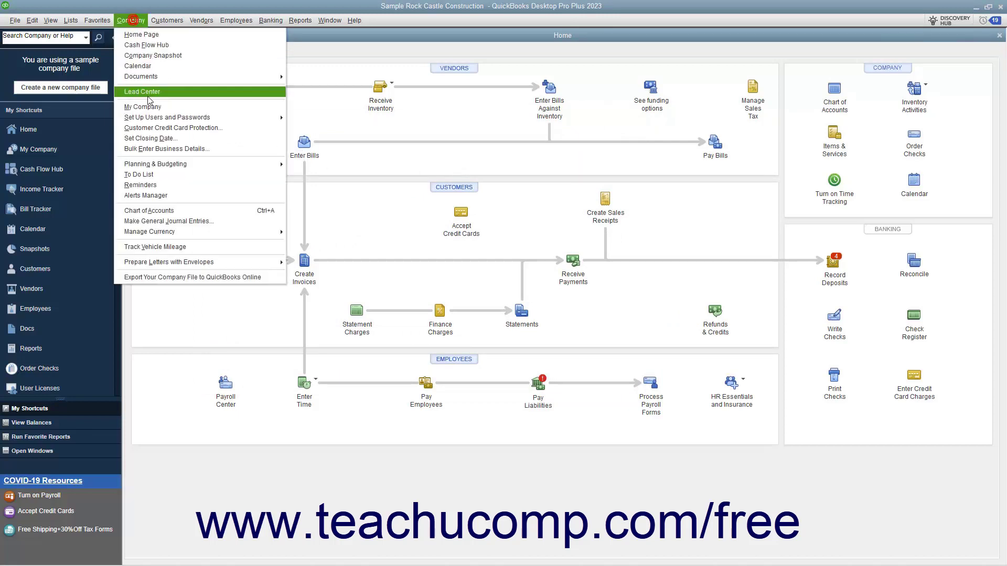
left_click(181, 247)
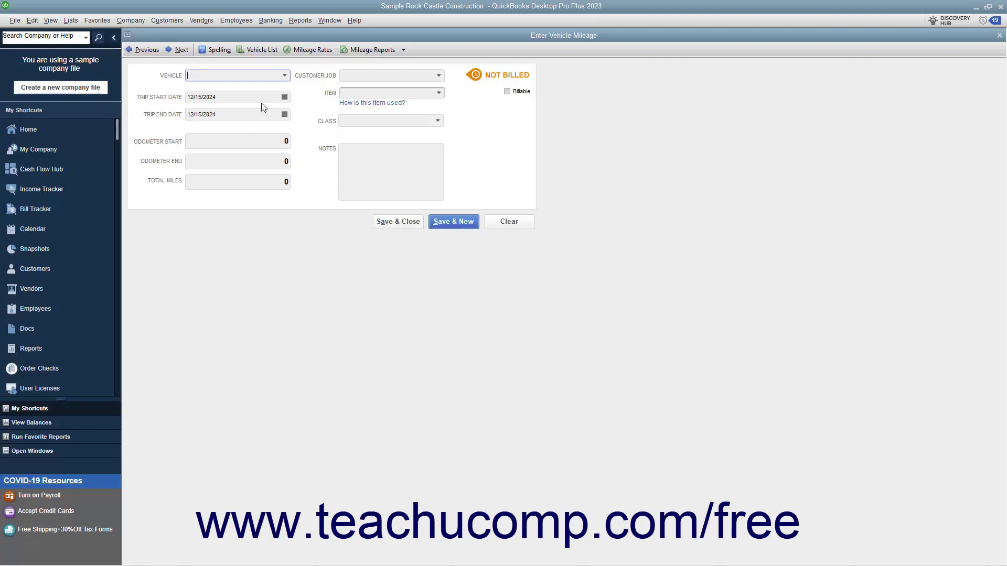
left_click(312, 50)
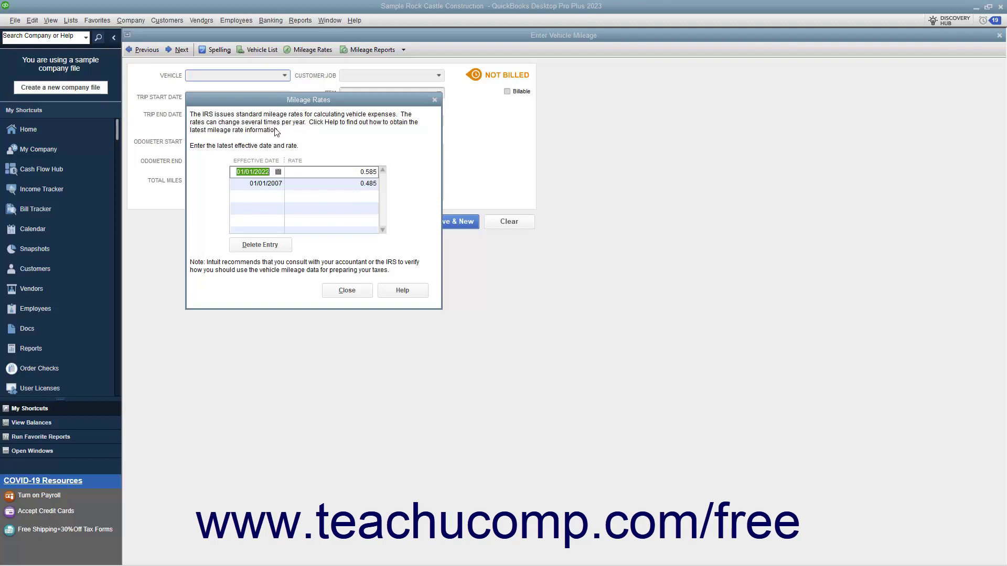
Try a new 12/15/2024 rate row in Mileage Rates, then close the table
left_click(260, 197)
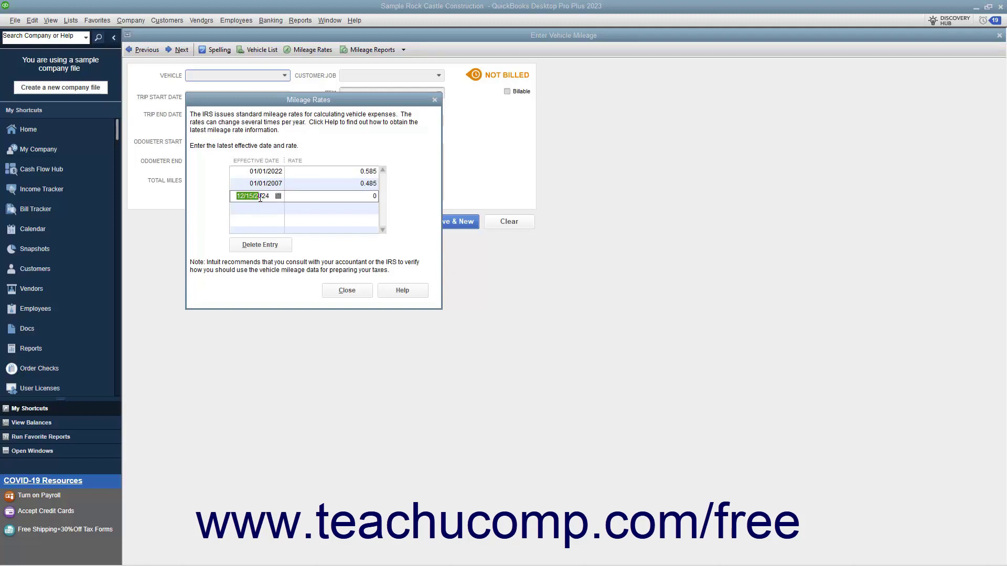
left_click(309, 197)
left_click(355, 289)
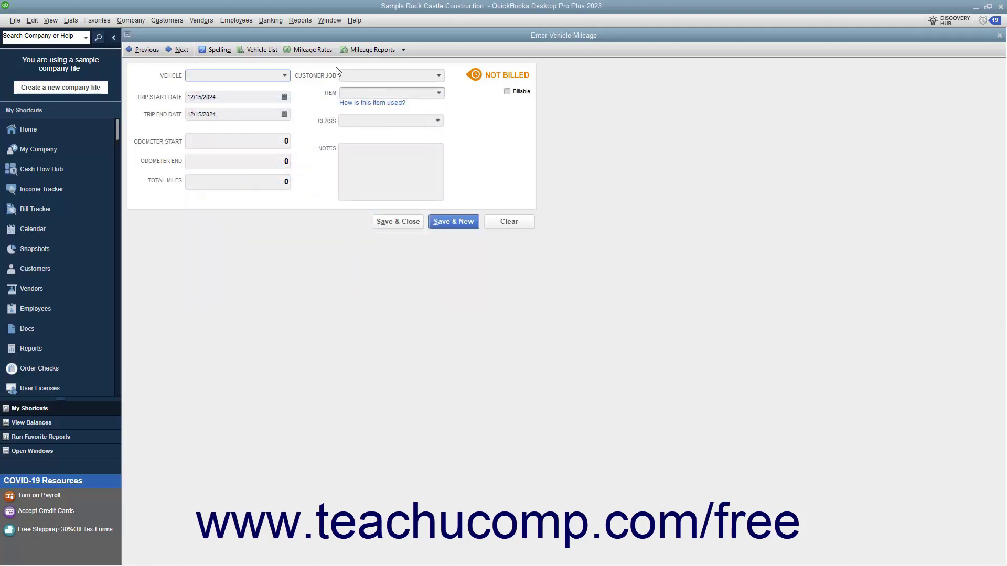
Choose 2002 Ford Truck as the vehicle and briefly review the Vehicle List
left_click(285, 76)
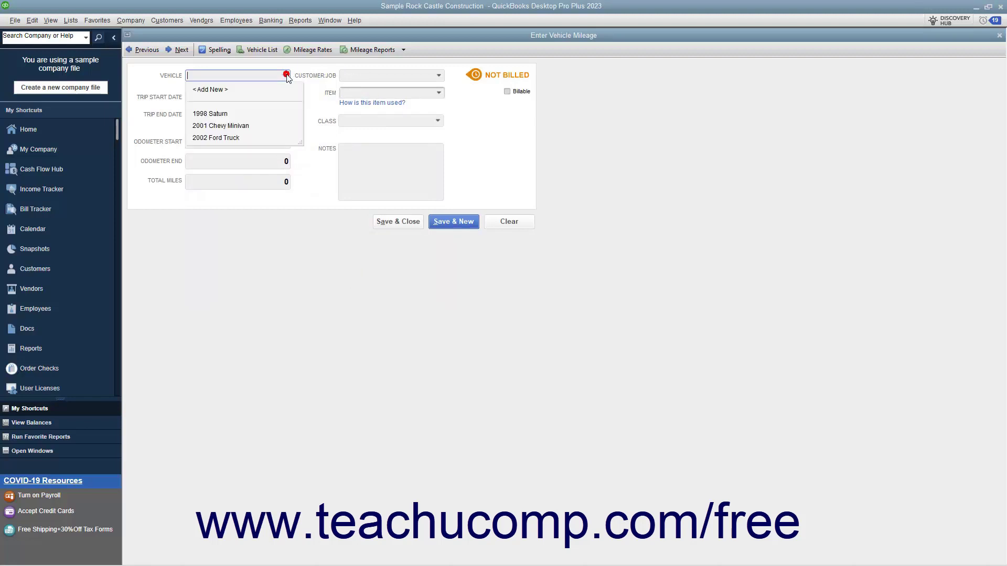
left_click(241, 137)
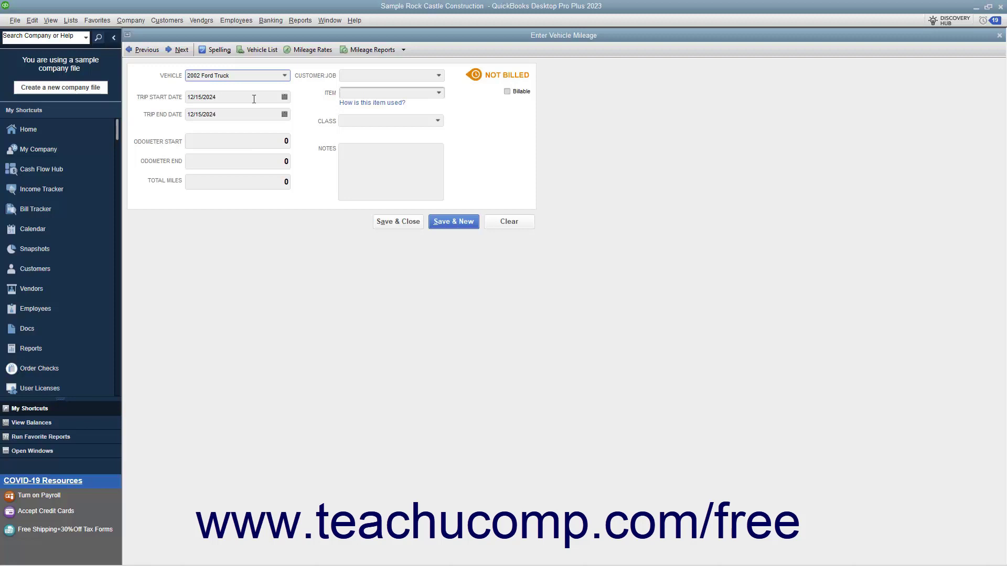
left_click(260, 49)
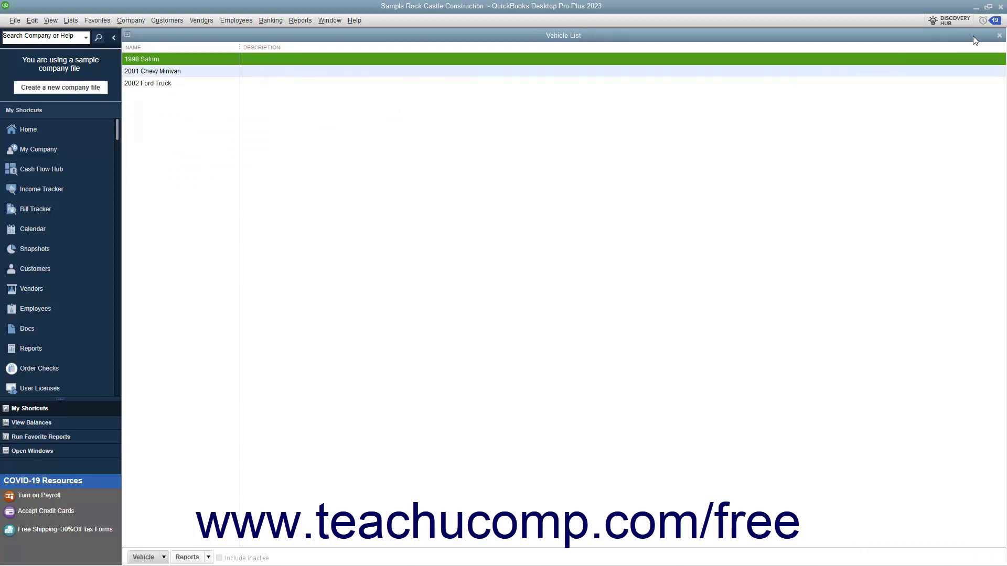
left_click(999, 35)
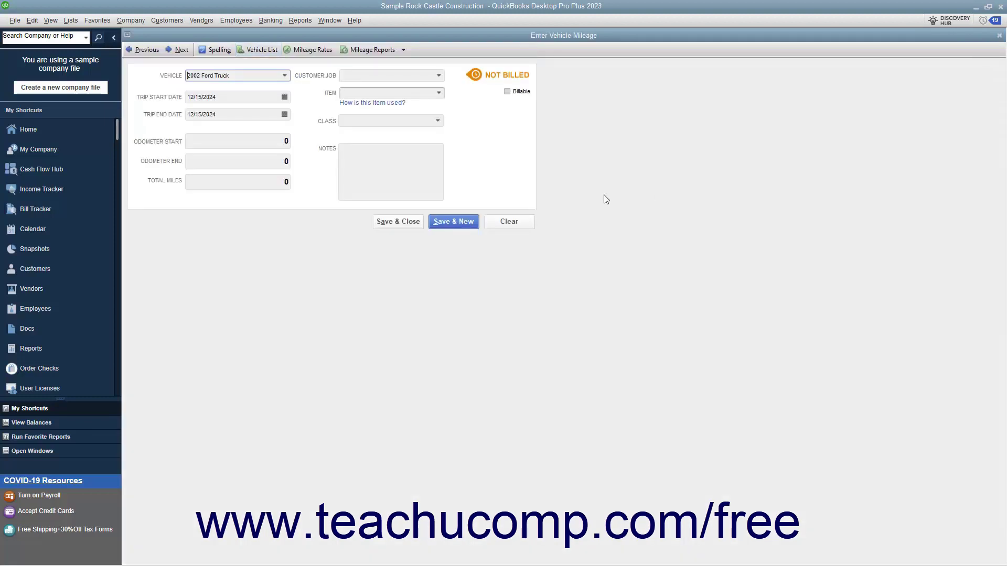
Set trip start and end dates to 12/09/2024, total miles to 48, and mark it Billable
left_click(284, 98)
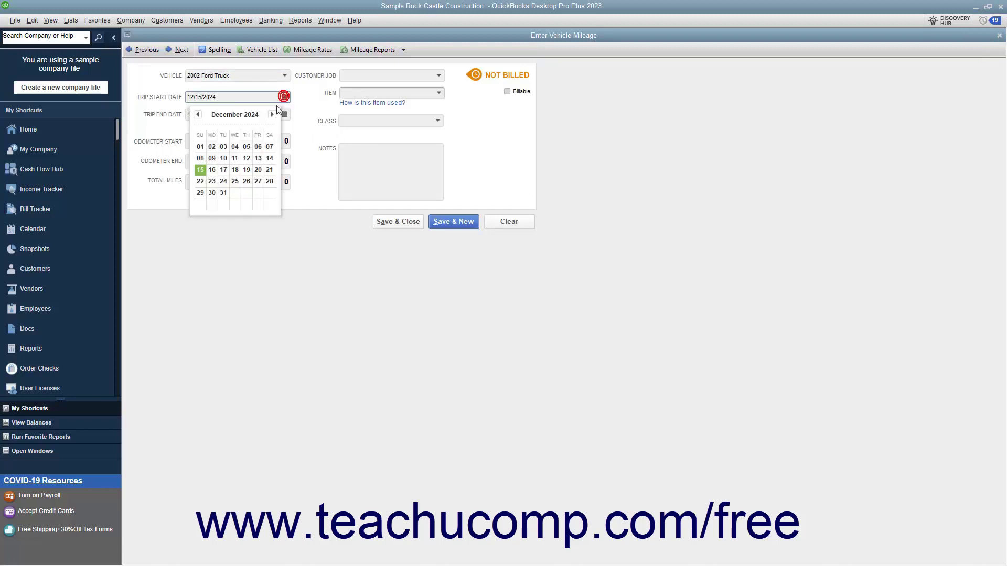
left_click(212, 158)
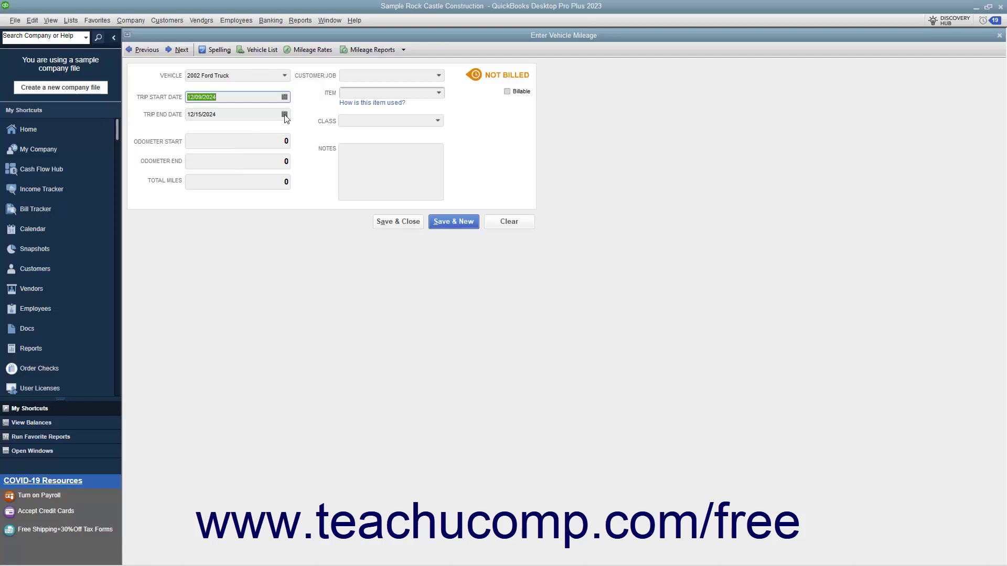
left_click(285, 115)
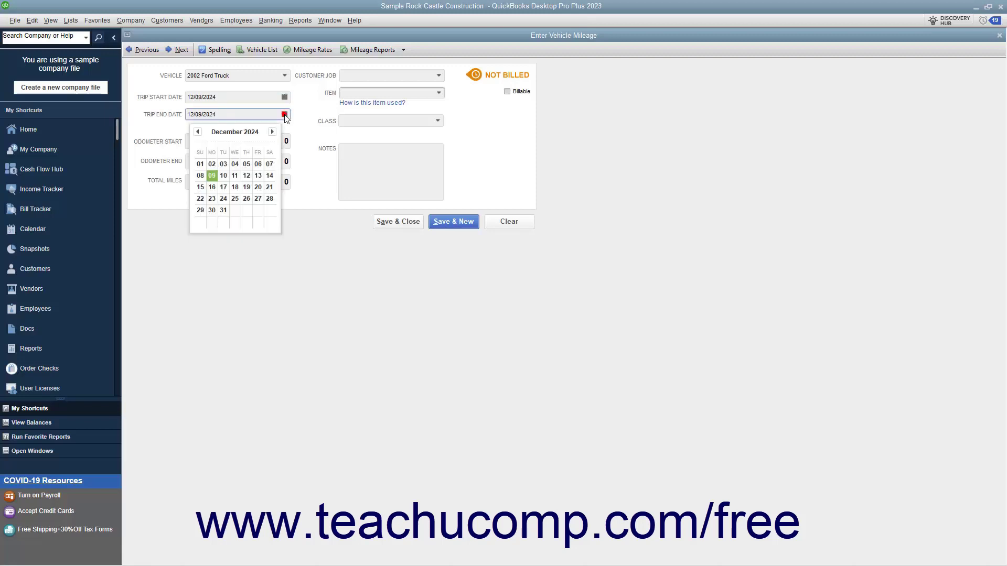
left_click(212, 177)
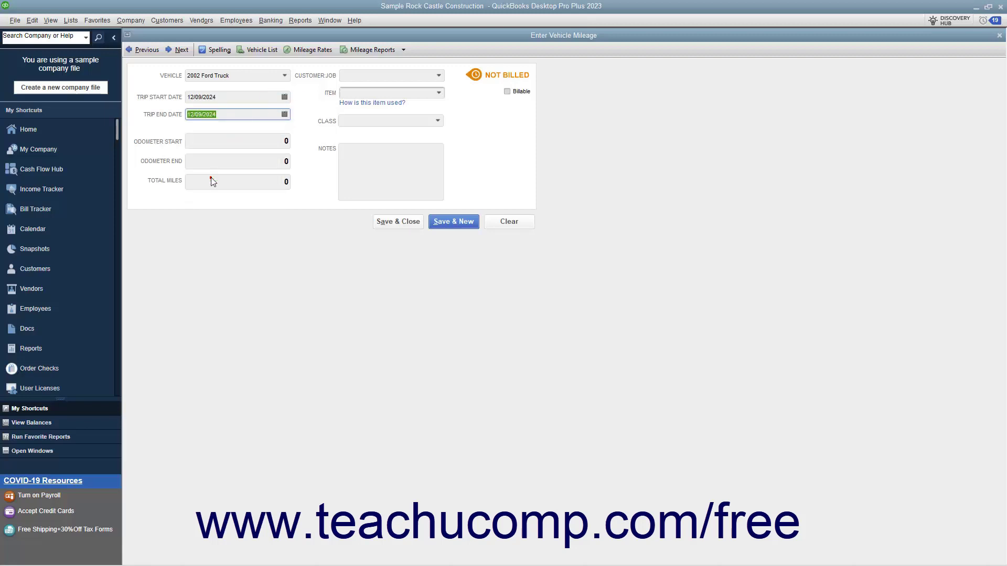
left_click(234, 142)
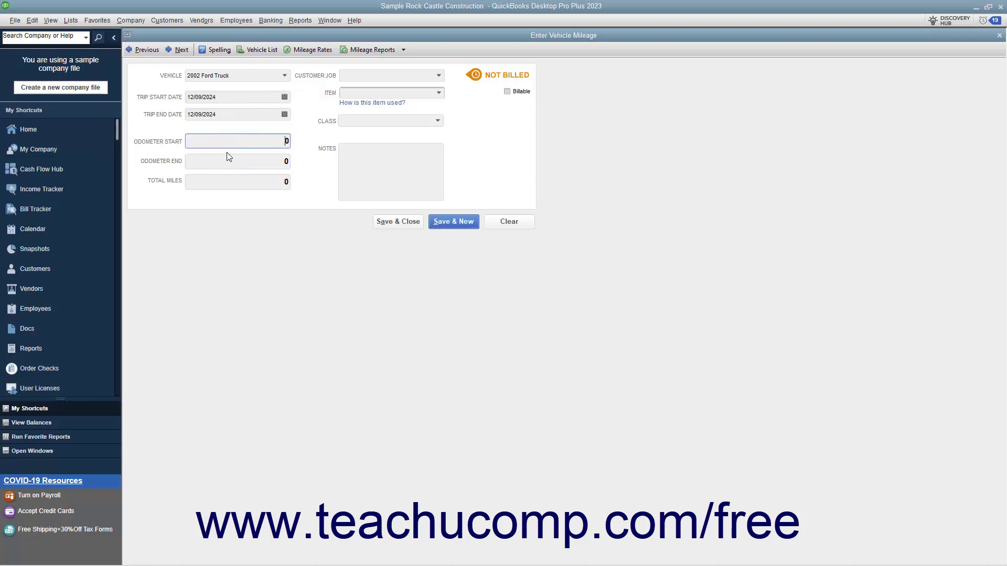
left_click(220, 163)
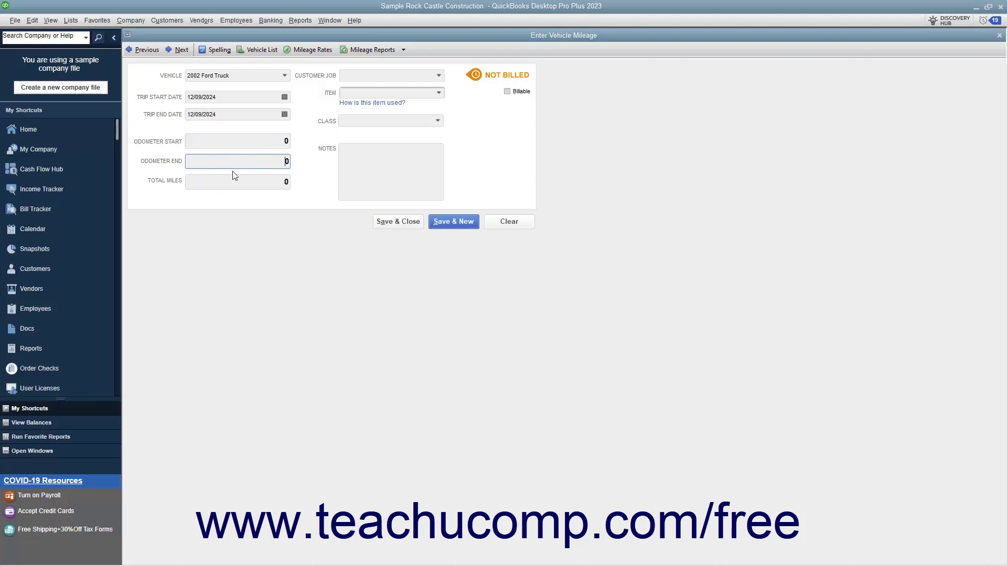
left_click(250, 181)
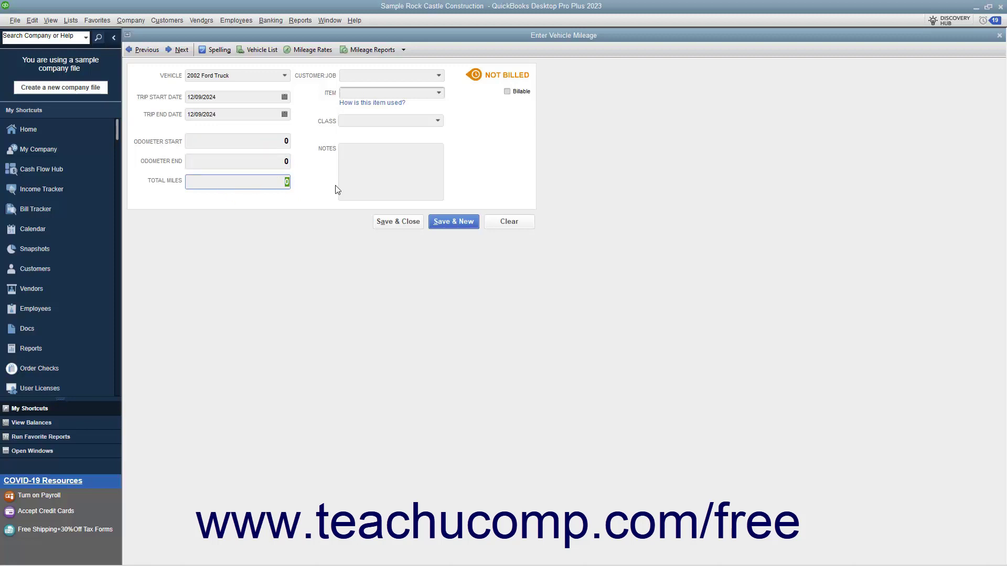
type("48")
left_click(507, 92)
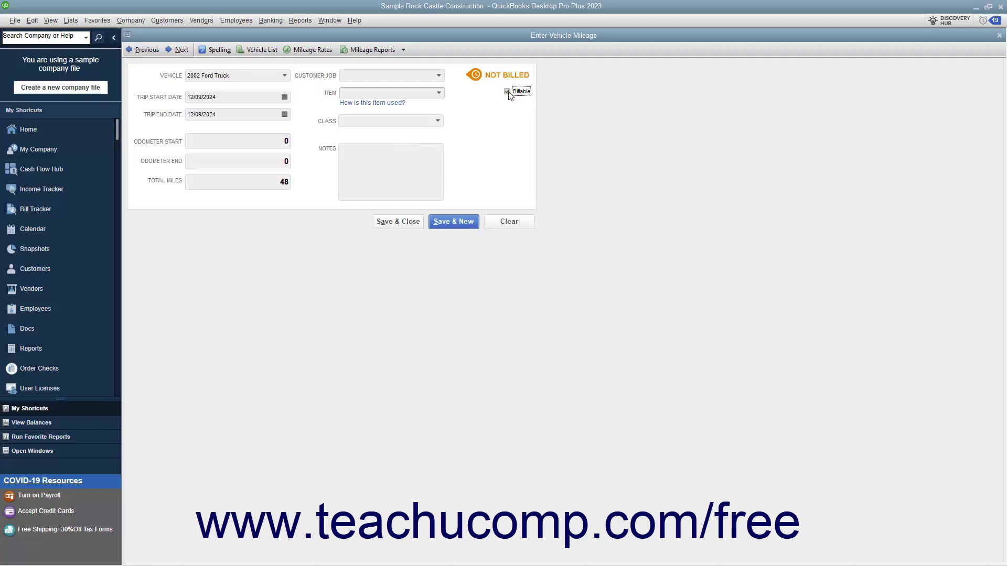
Bill the trip to the customer's Family Room job as the Mileage item
left_click(438, 77)
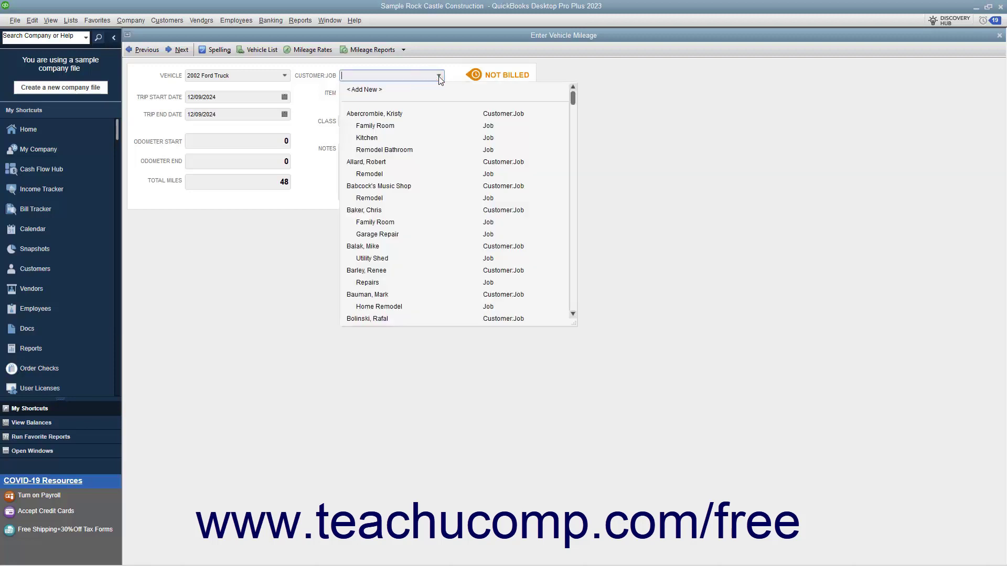
left_click(391, 126)
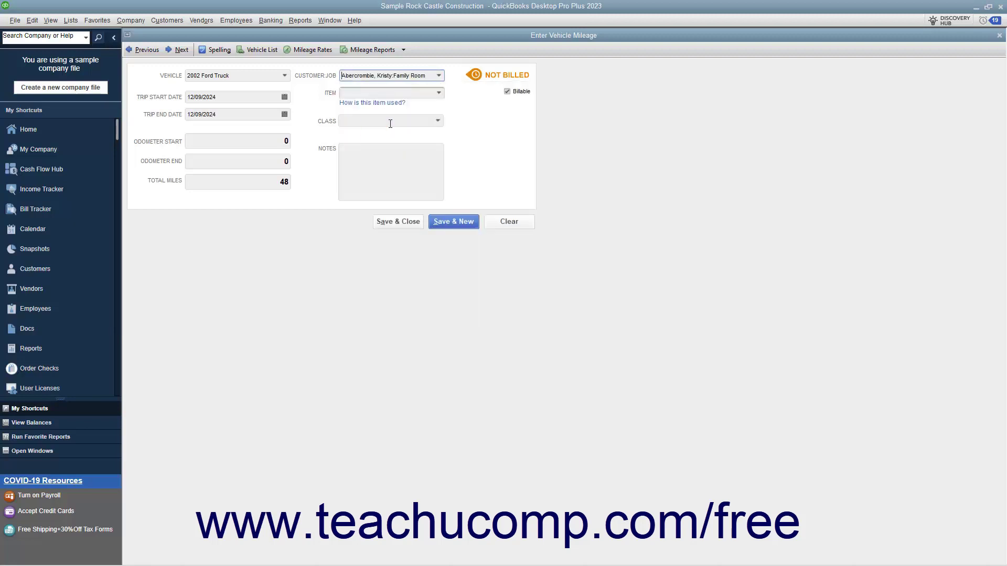
left_click(439, 94)
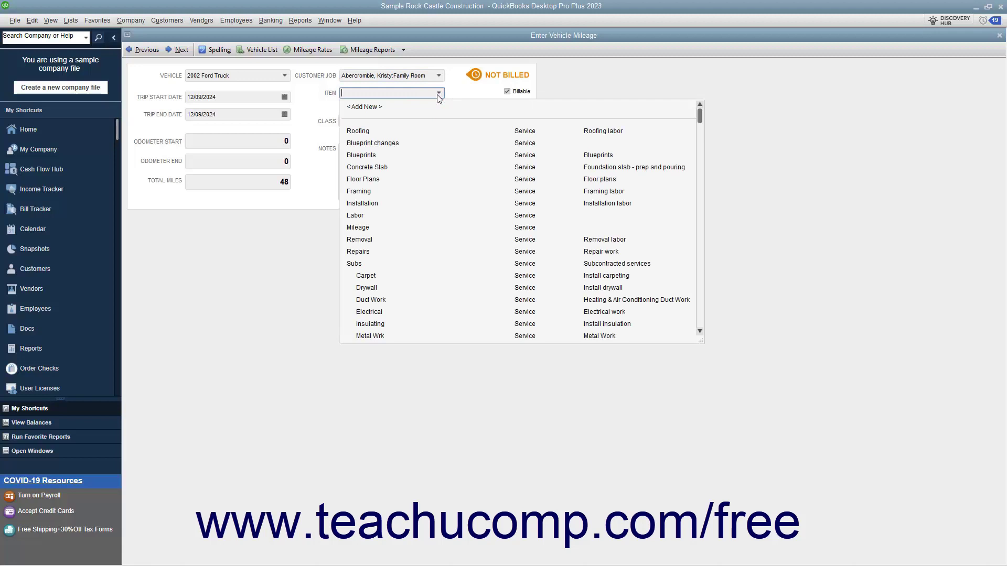
left_click(365, 228)
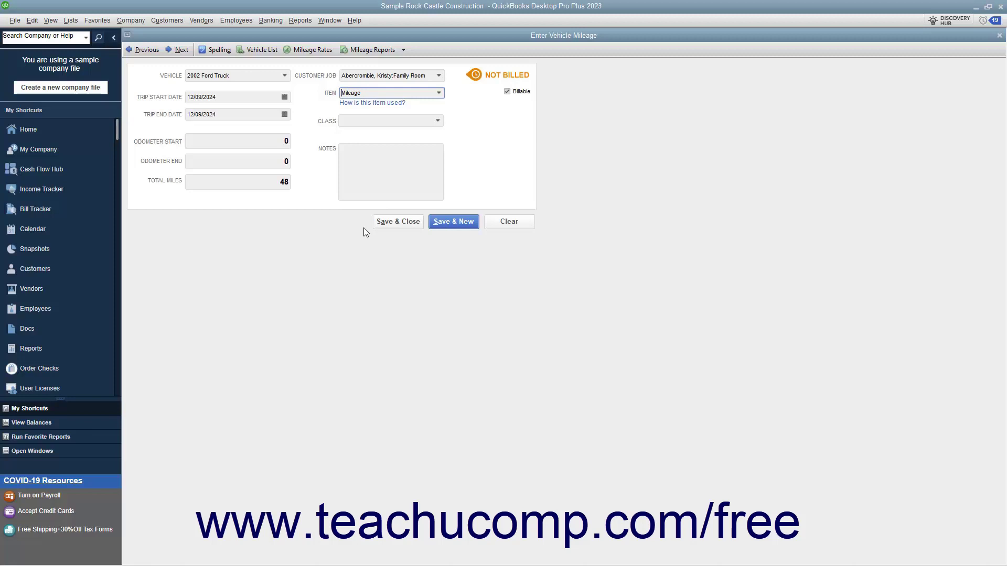
Select Mileage in the Item List, then save and close the mileage entry
left_click(71, 21)
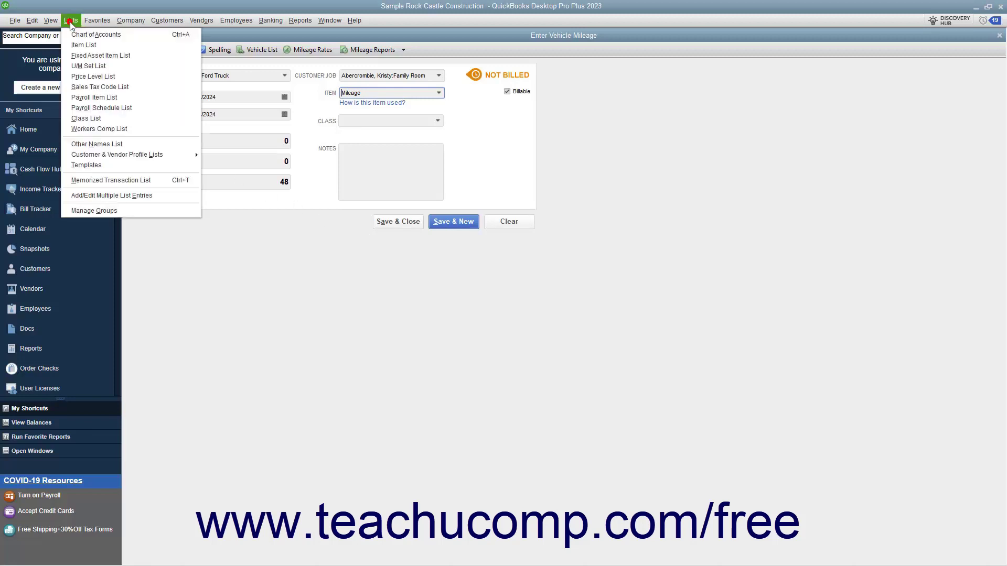
left_click(82, 45)
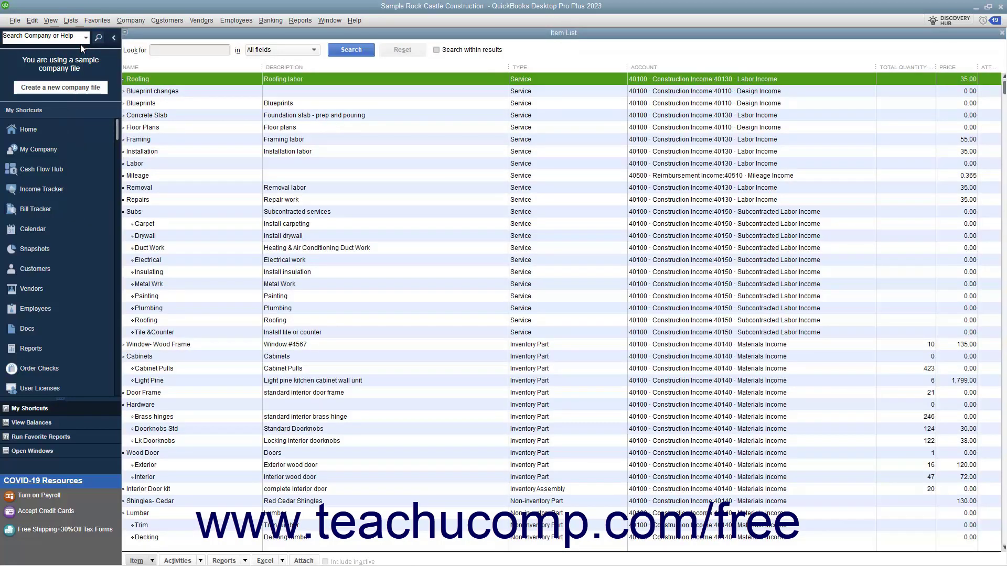
left_click(149, 176)
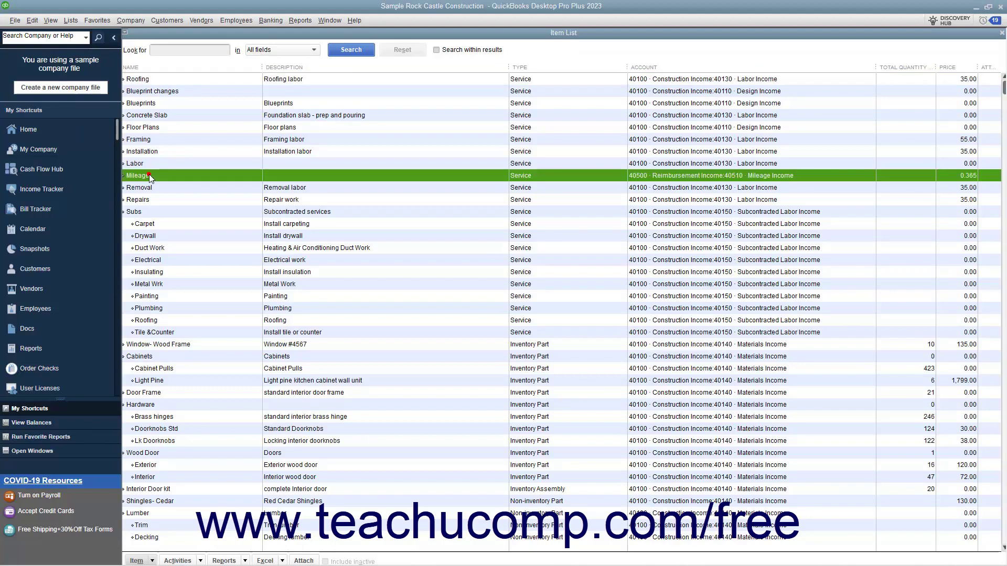
left_click(999, 33)
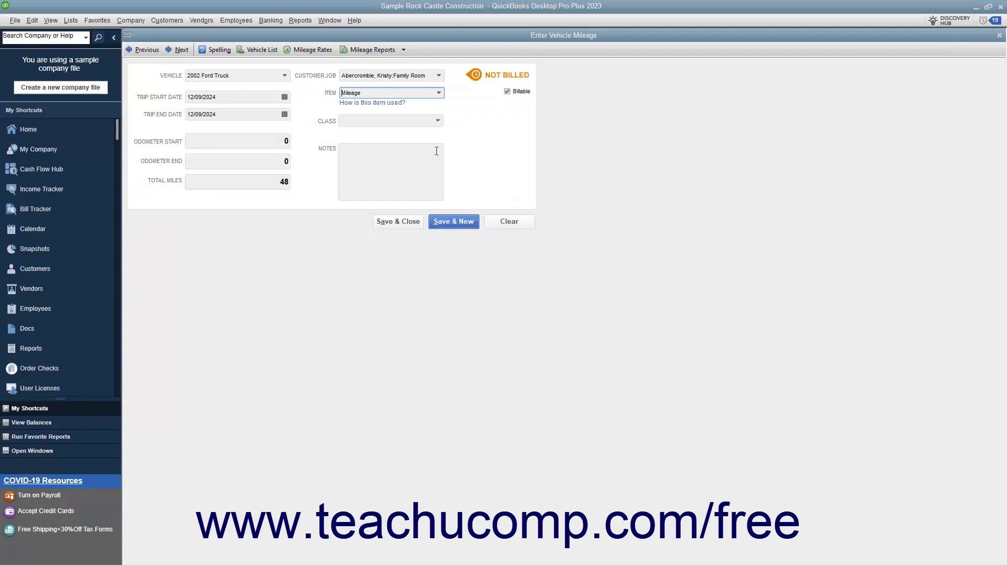
left_click(396, 163)
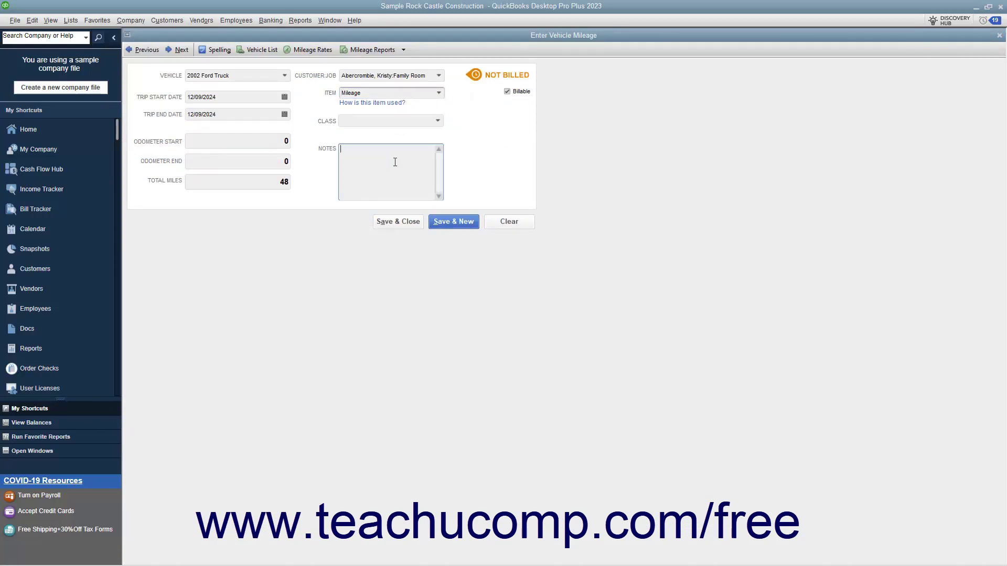
left_click(415, 223)
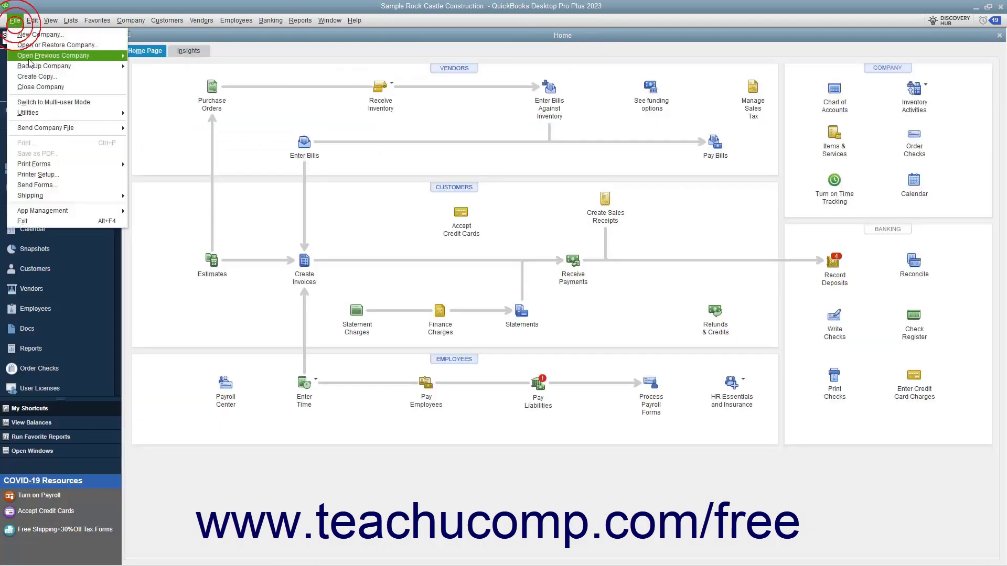
Open Sample Sporting Goods.QBW from previous companies and launch Track Vehicle Mileage
mouse_move(31, 58)
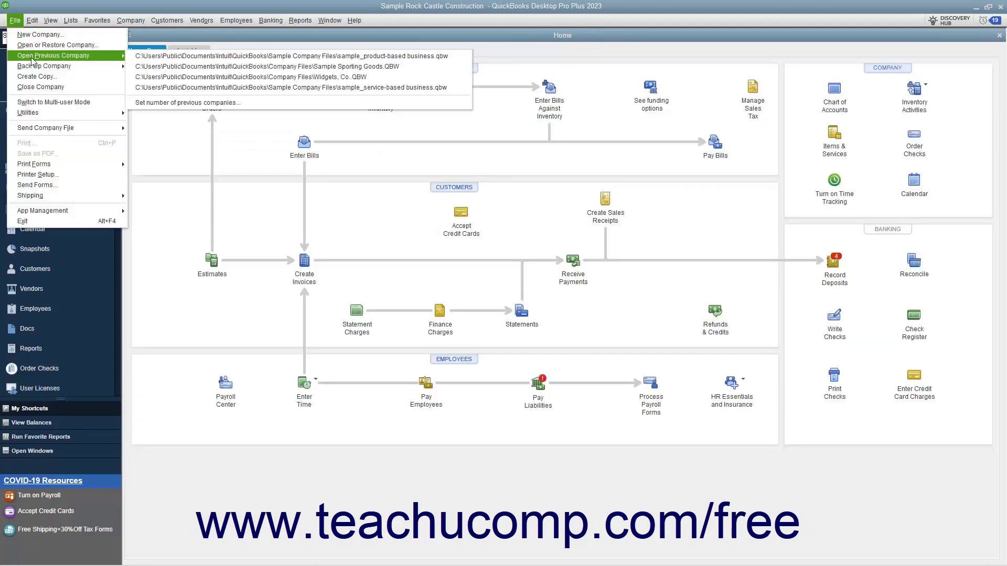
left_click(195, 67)
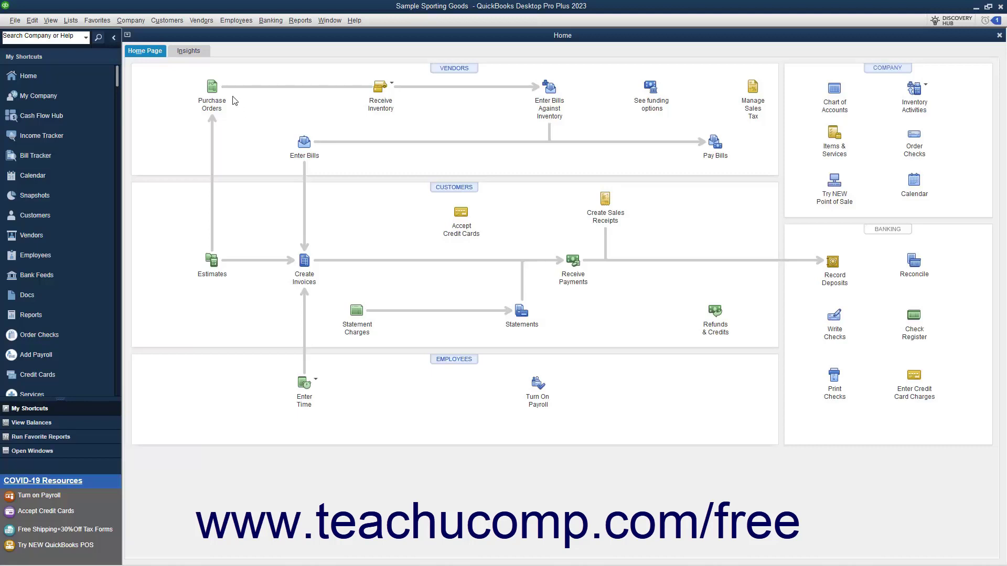
left_click(131, 20)
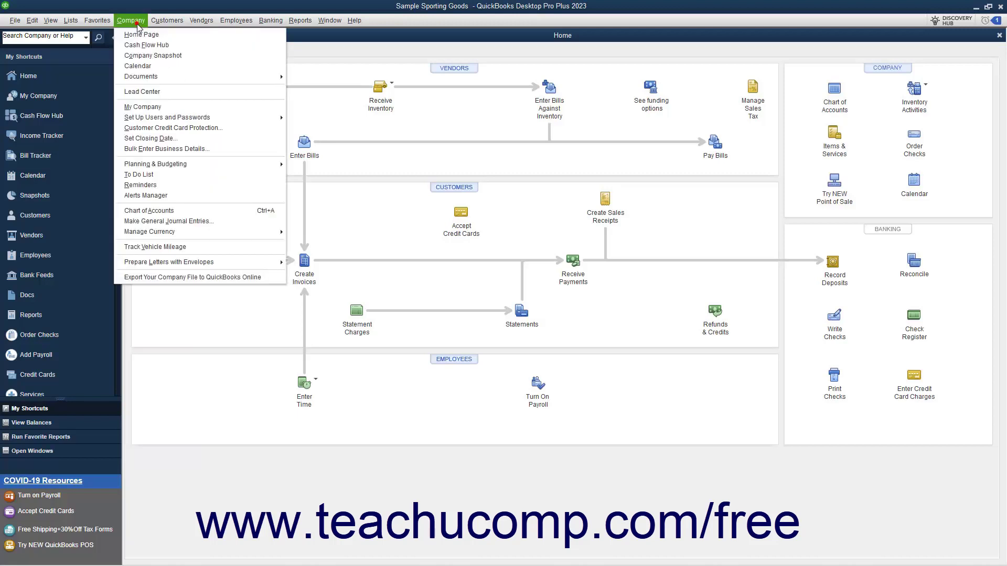
left_click(195, 250)
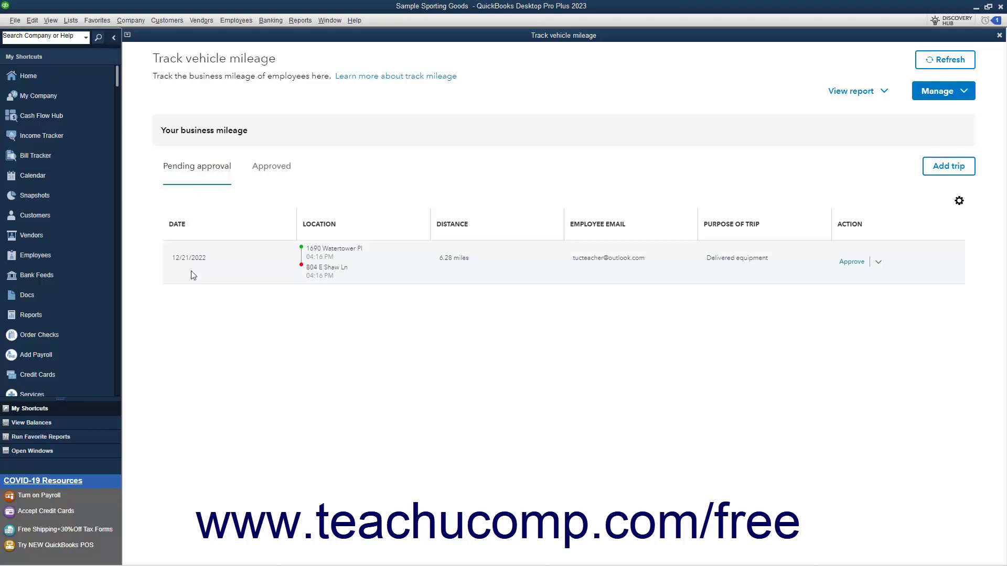
Check the Approved and Pending approval trip lists, then bring up the Manage options
left_click(274, 168)
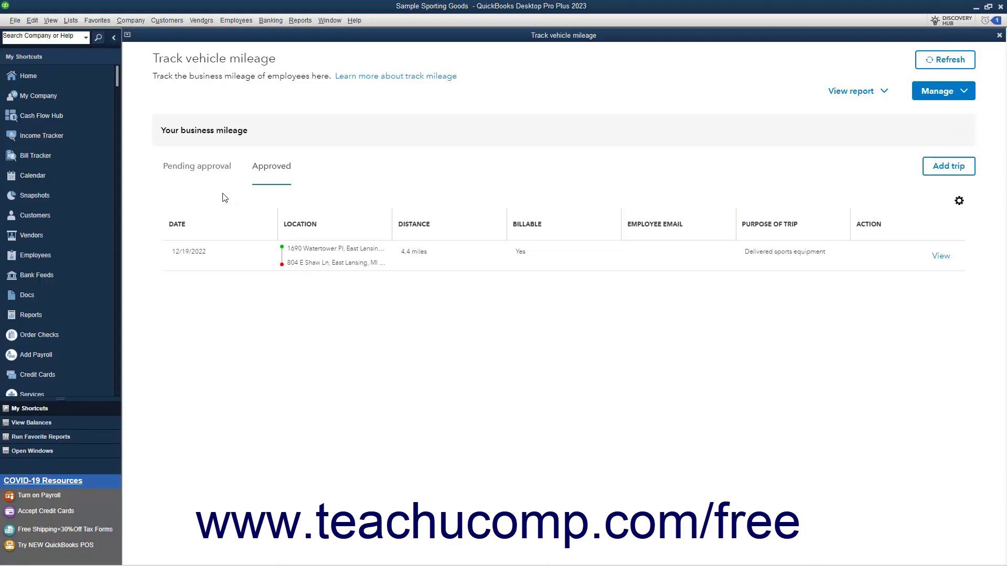
left_click(210, 172)
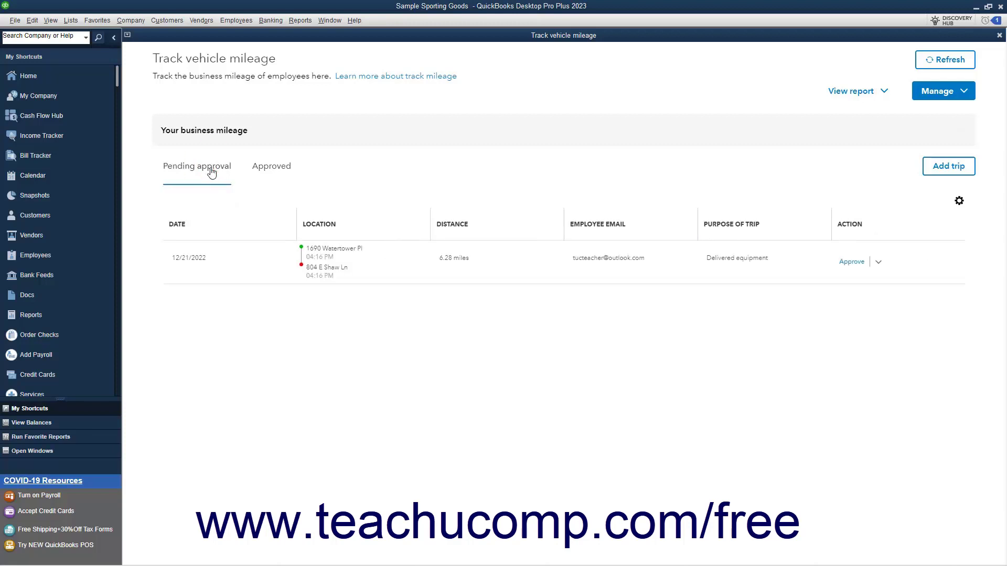
left_click(932, 99)
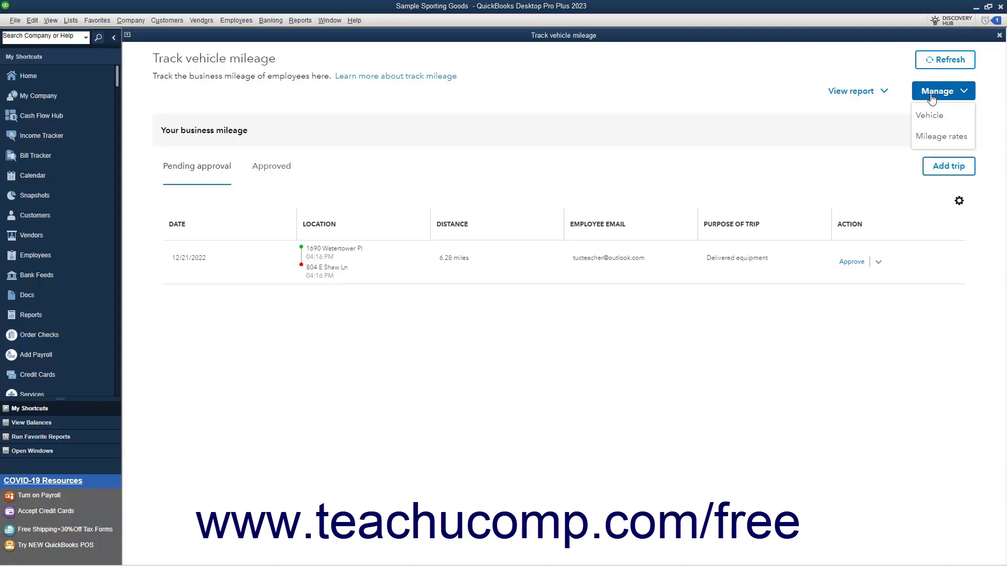
left_click(932, 137)
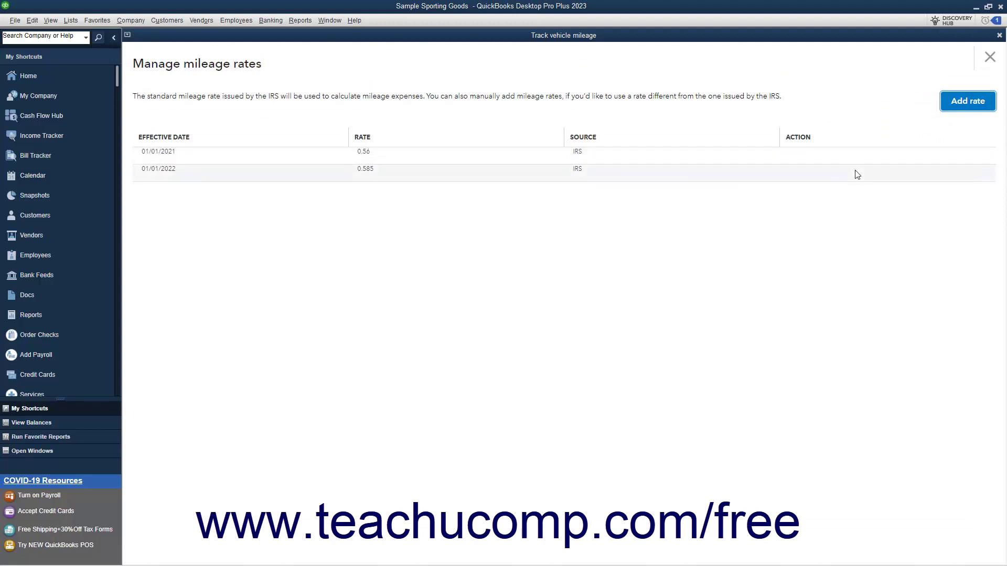
left_click(948, 108)
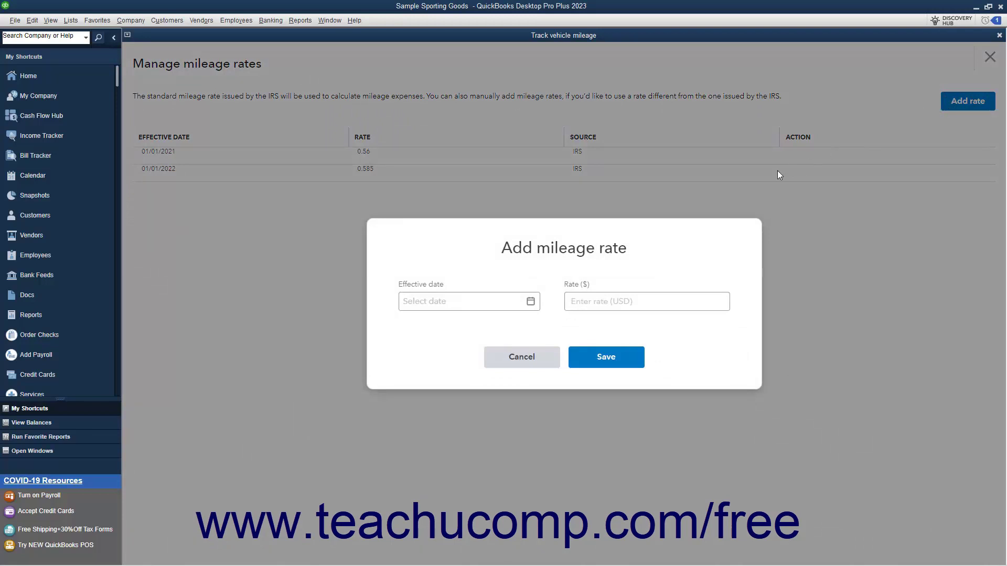
left_click(482, 300)
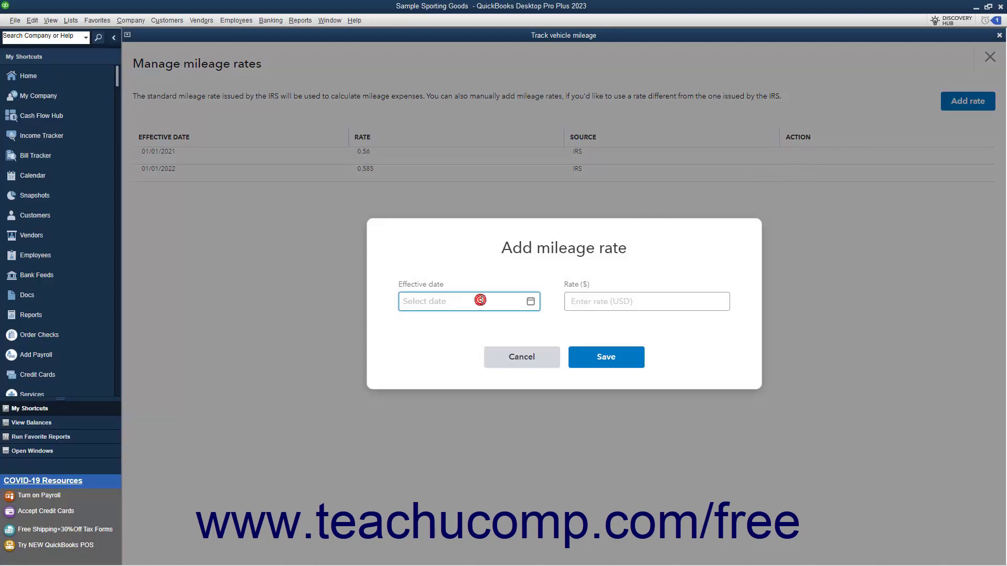
left_click(588, 306)
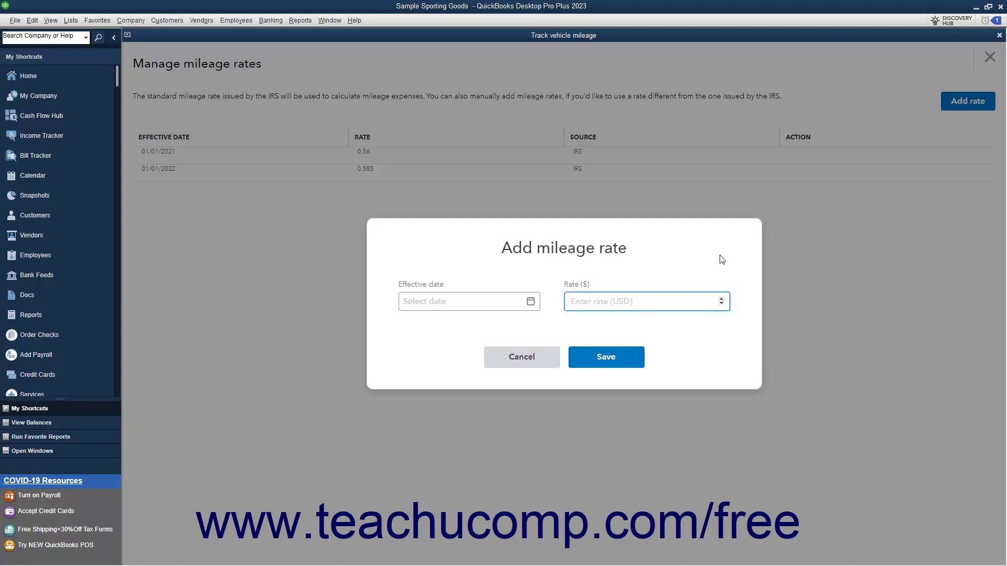
left_click(549, 352)
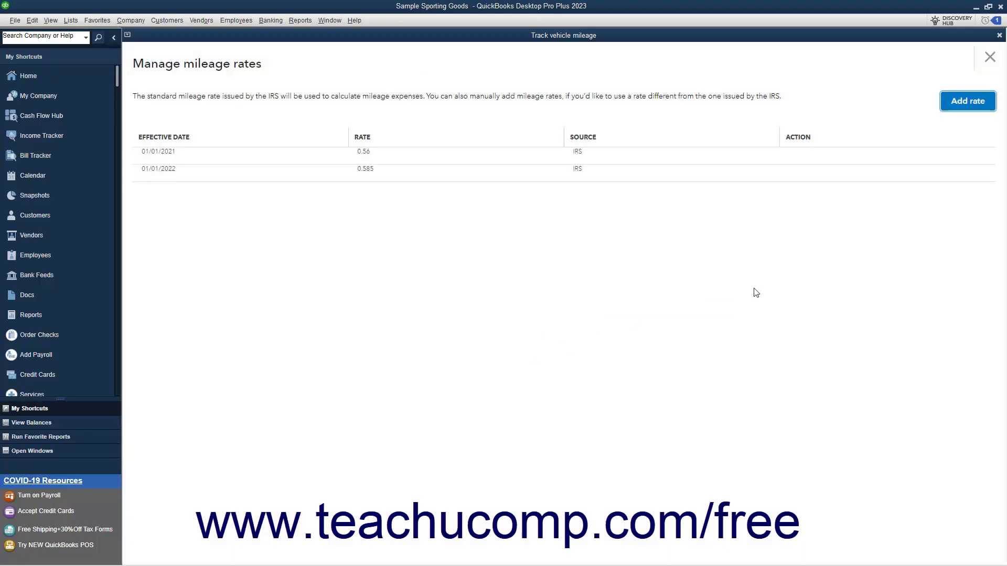
left_click(991, 59)
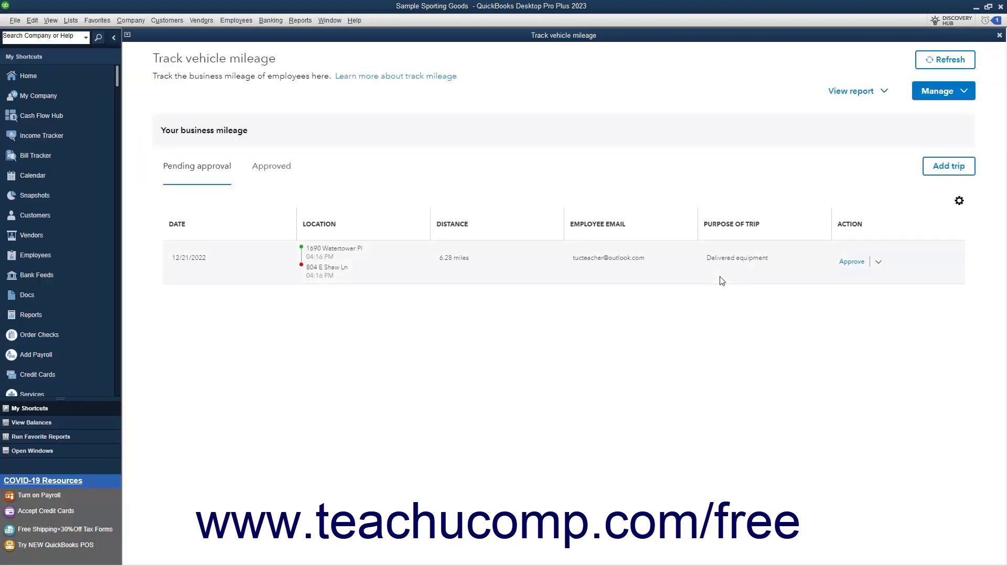
left_click(929, 98)
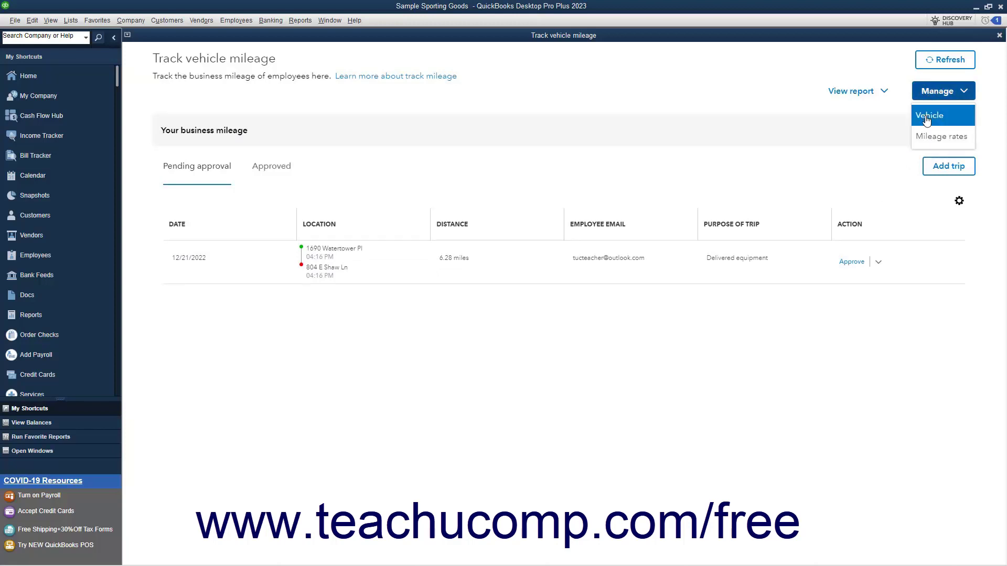
left_click(926, 117)
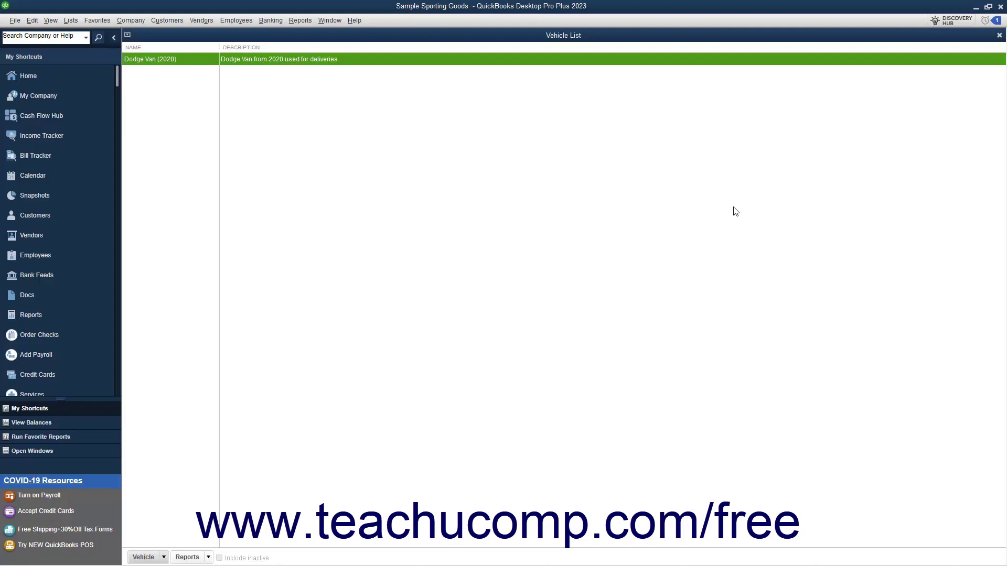
left_click(1000, 36)
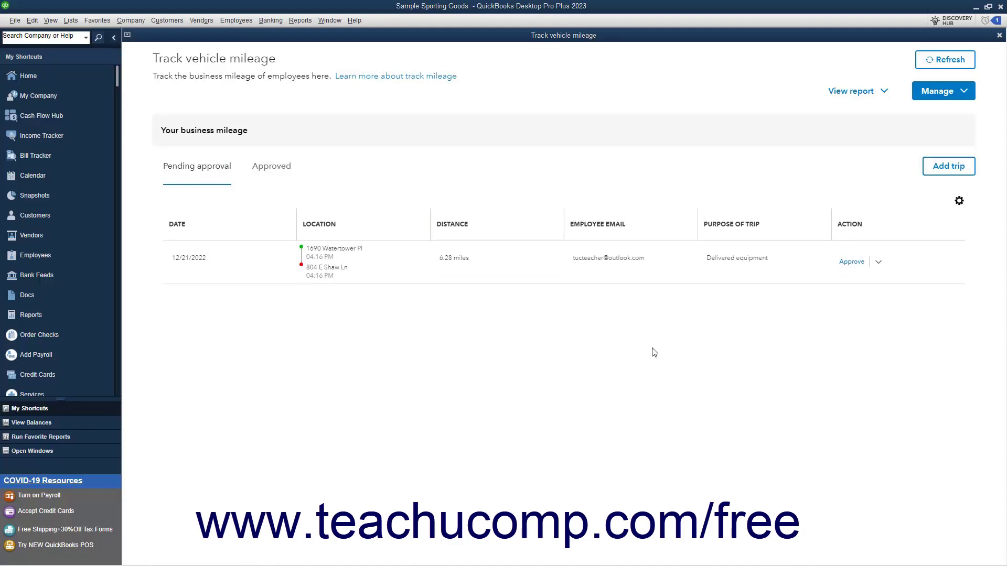
left_click(852, 261)
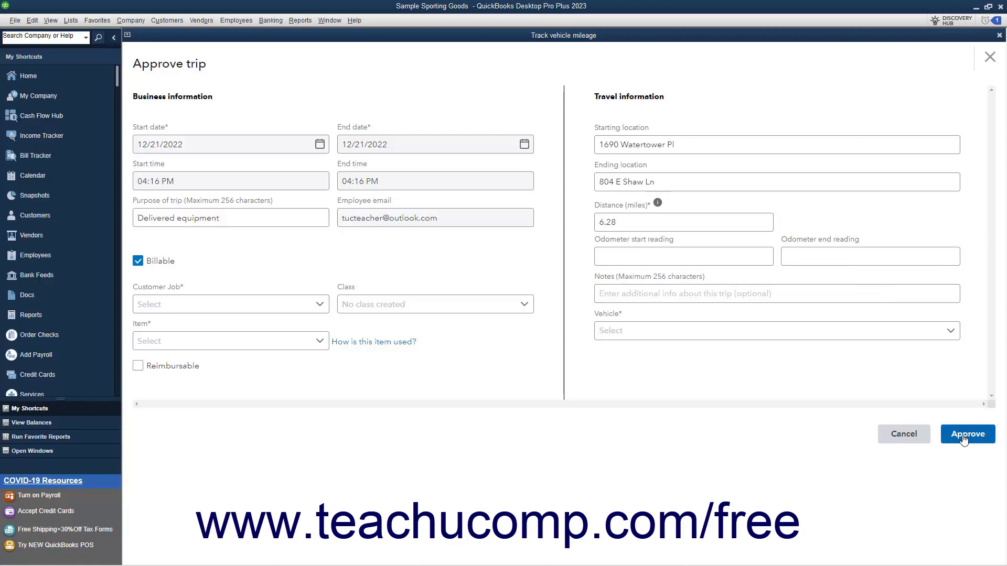
left_click(902, 435)
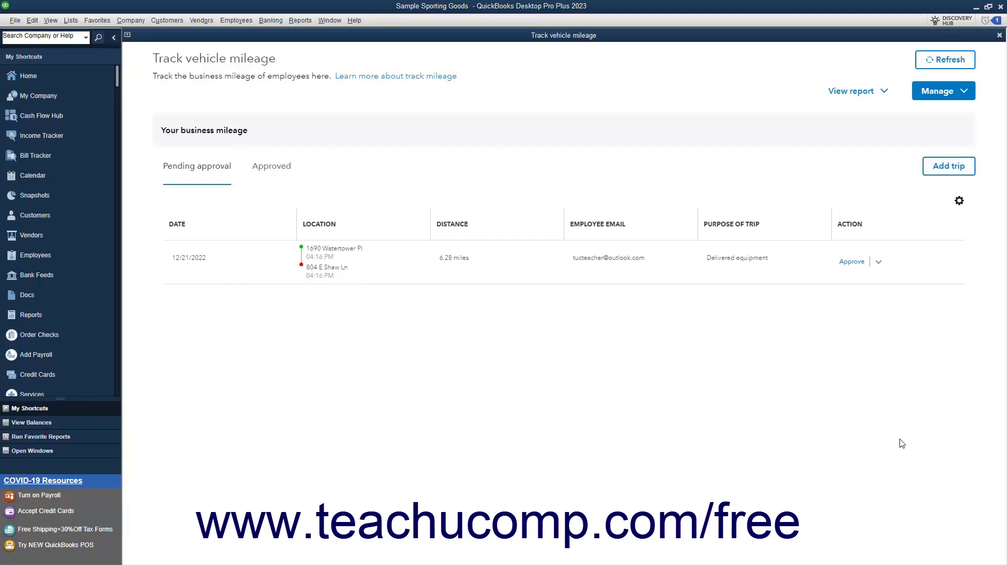
left_click(879, 264)
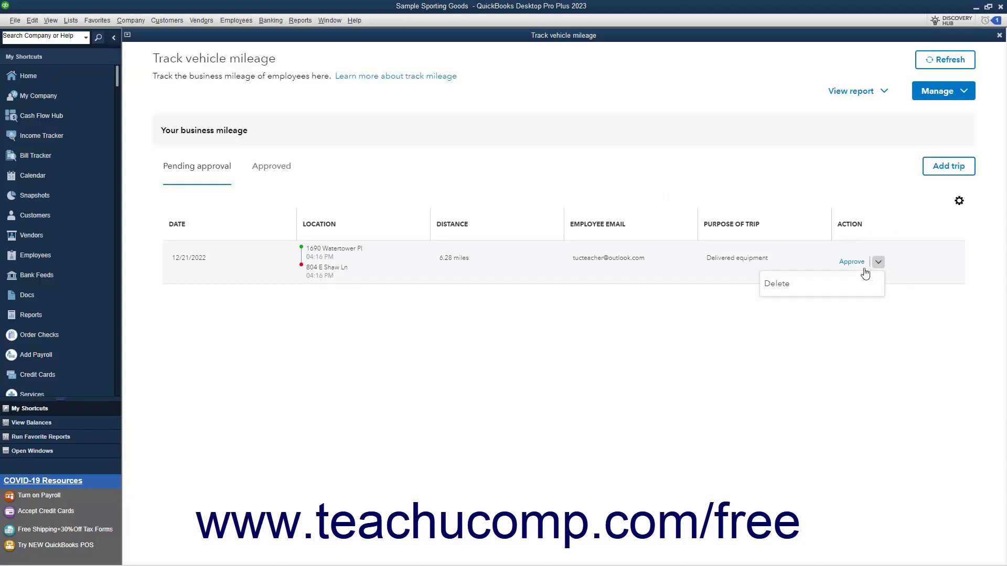
left_click(838, 288)
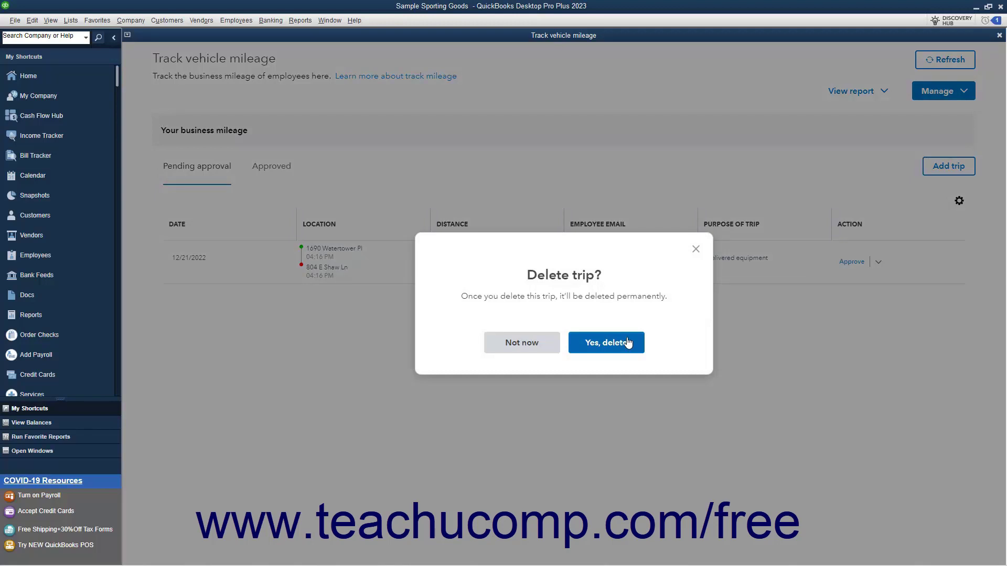
left_click(529, 346)
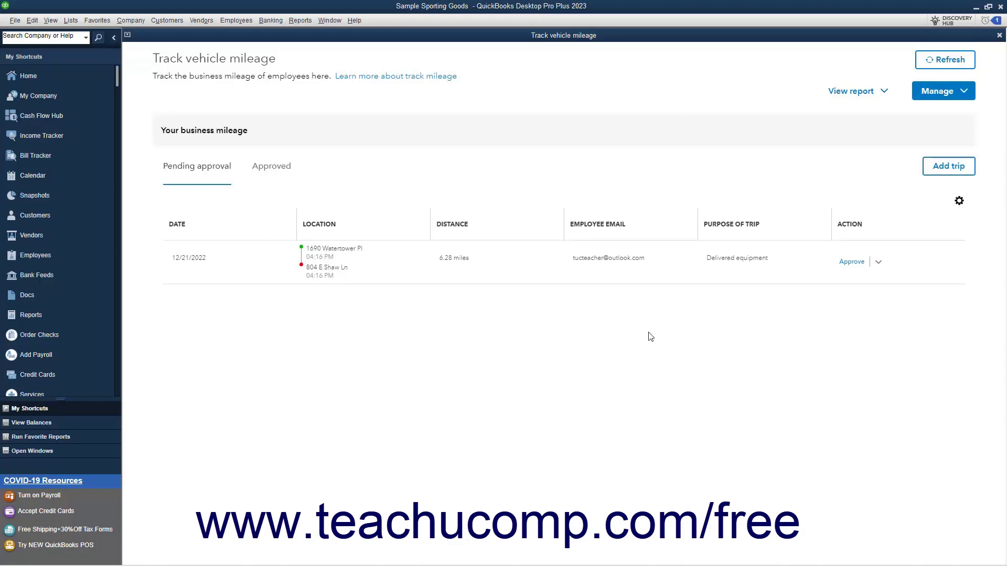
Start a new trip with start and end dates of 12/19/2022
left_click(937, 172)
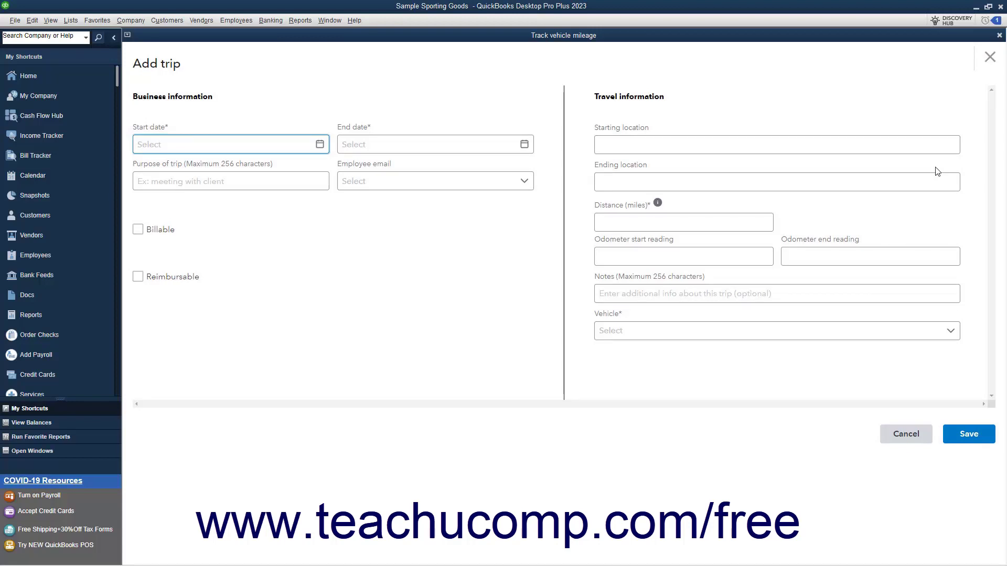
left_click(320, 146)
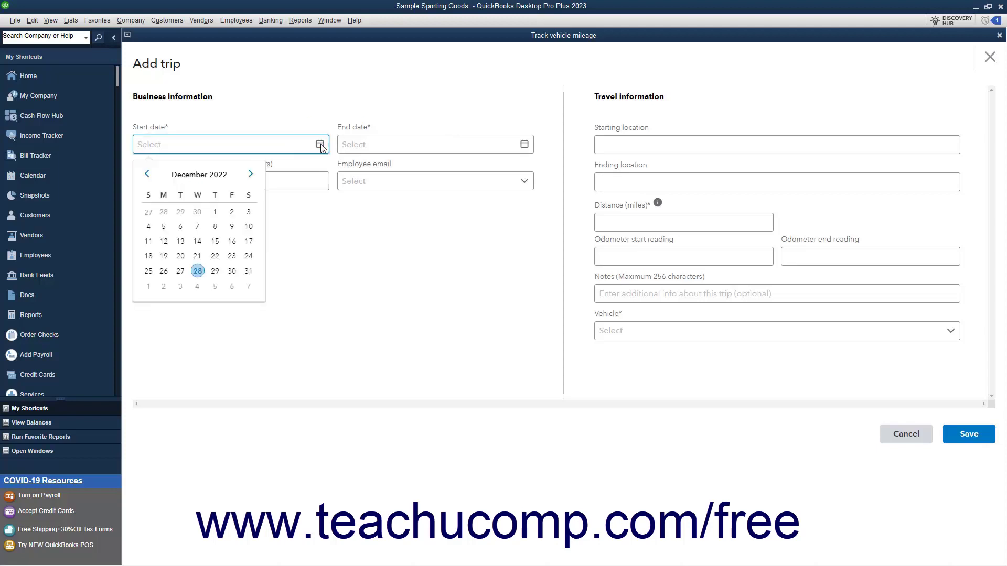
left_click(164, 257)
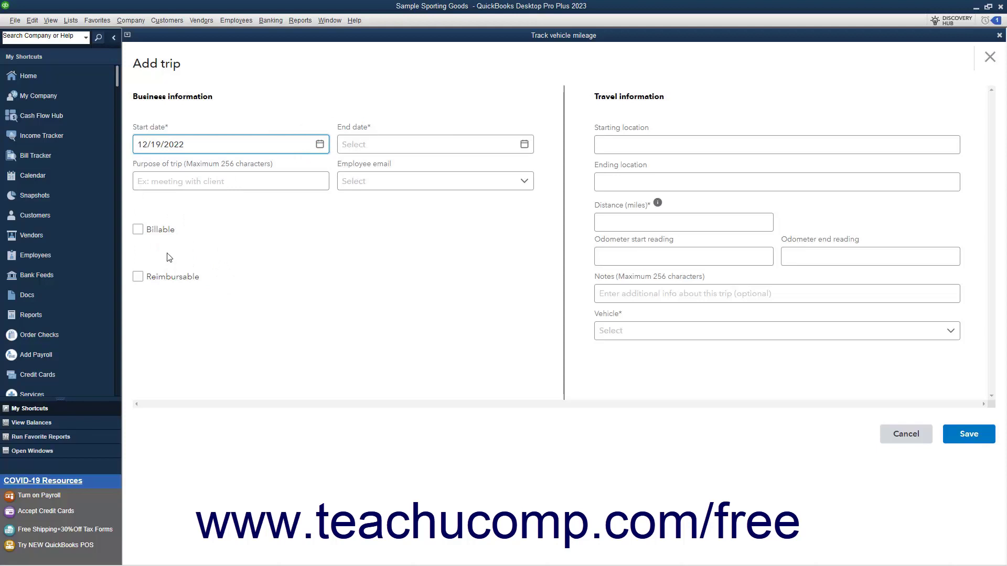
left_click(525, 145)
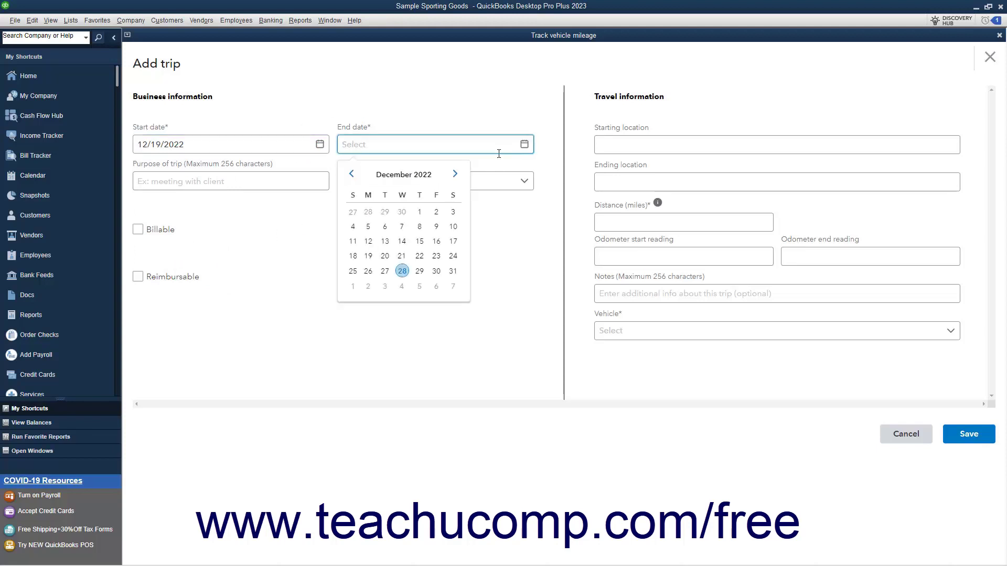
left_click(368, 256)
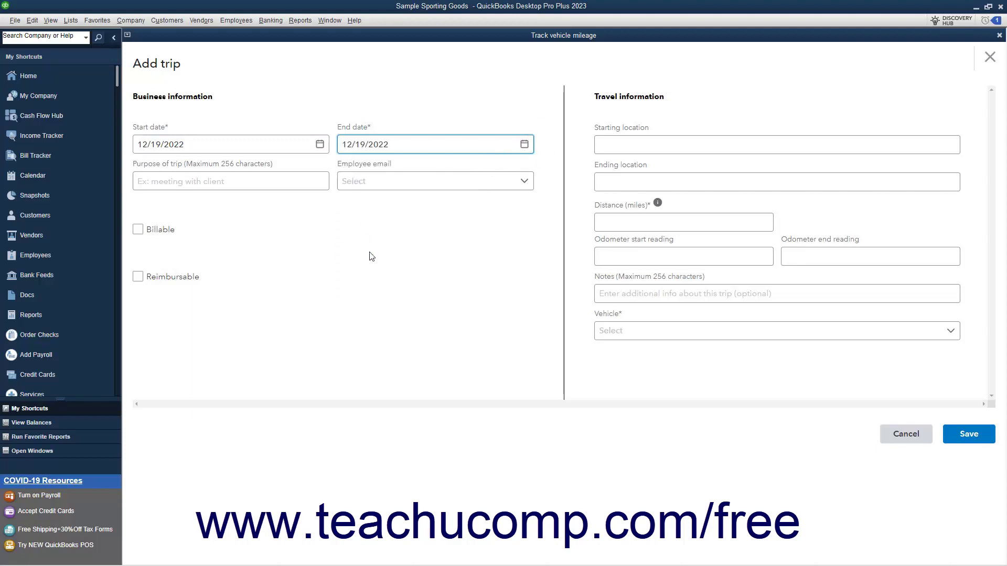
Enter purpose 'Delivery of sporting goods', mark Billable to MSU- Recreational Sports Department, item Mileage
left_click(211, 183)
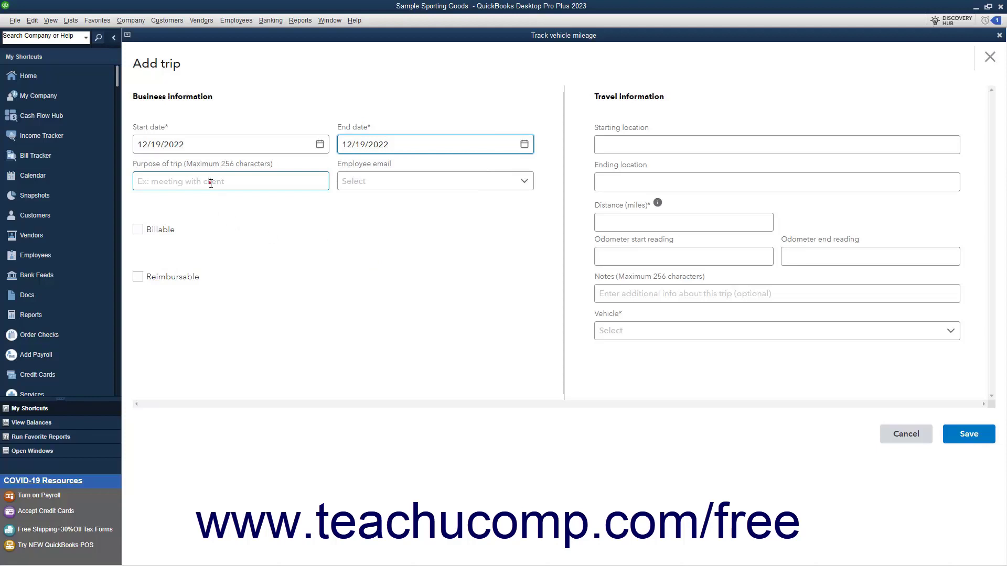
type("Delivery of sporting goods")
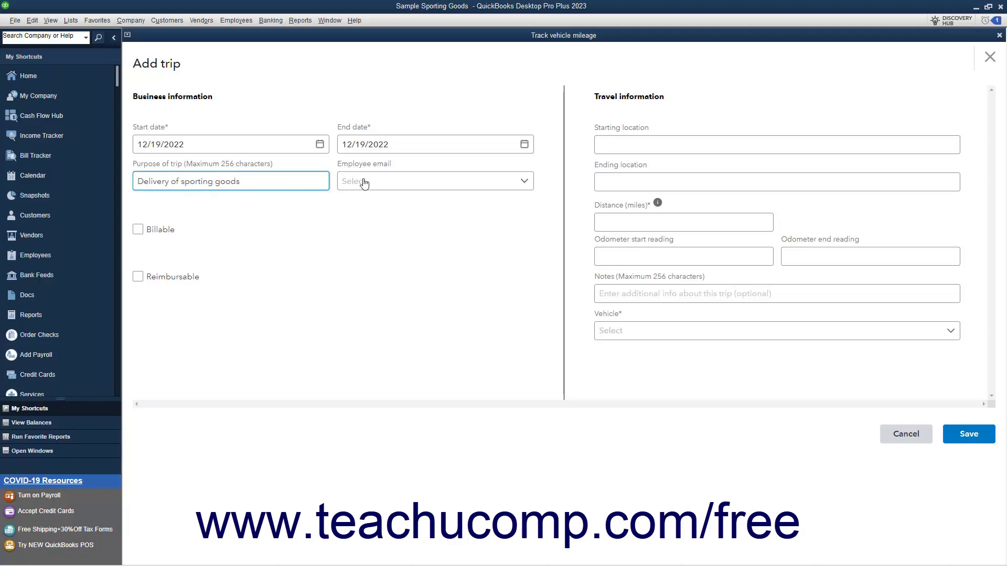
left_click(139, 233)
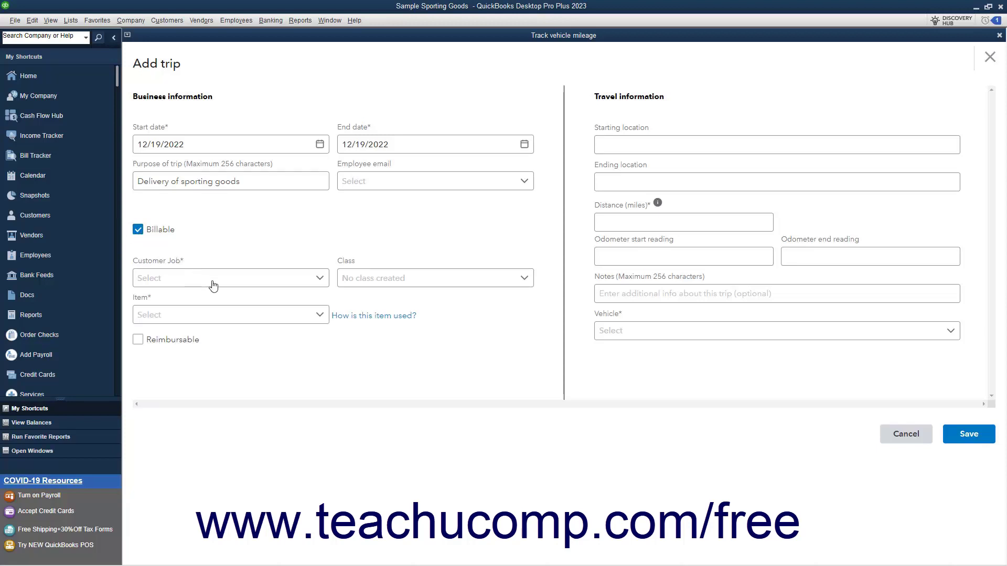
left_click(319, 279)
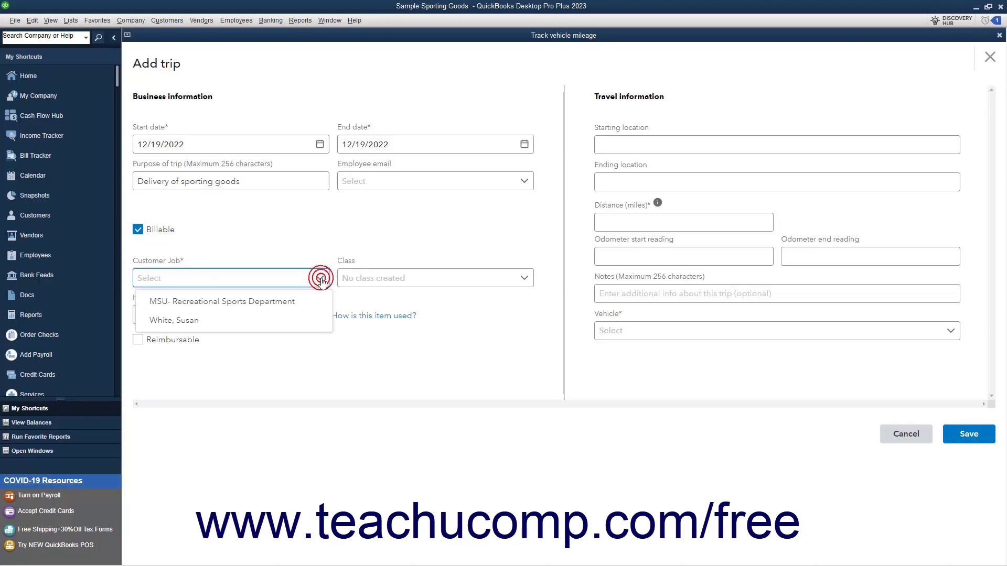
left_click(306, 301)
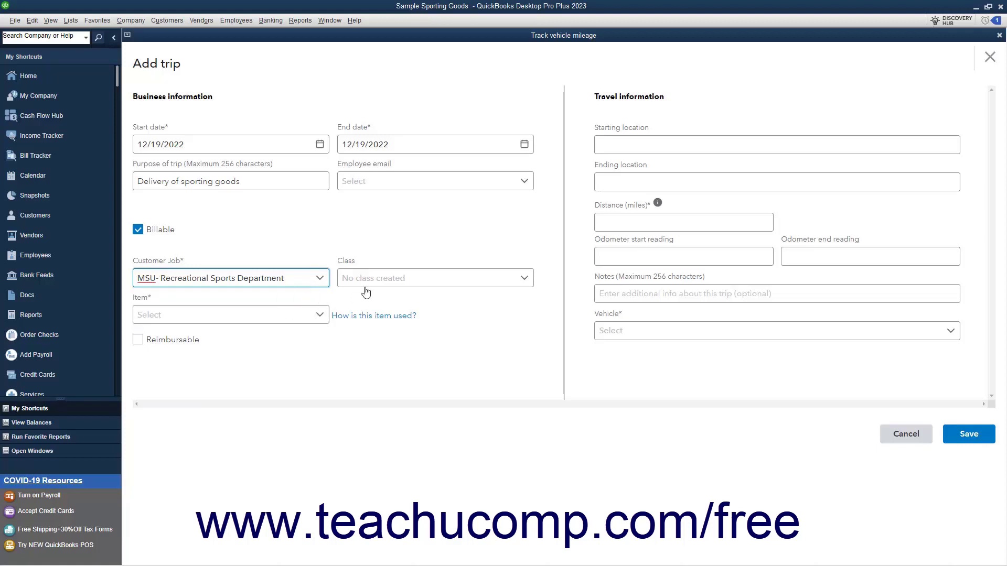
left_click(321, 315)
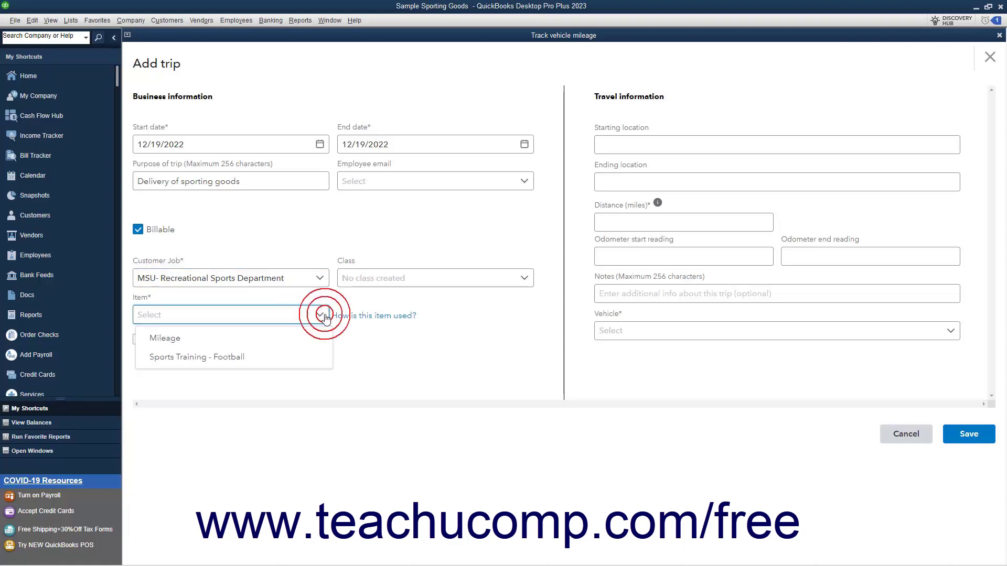
left_click(291, 336)
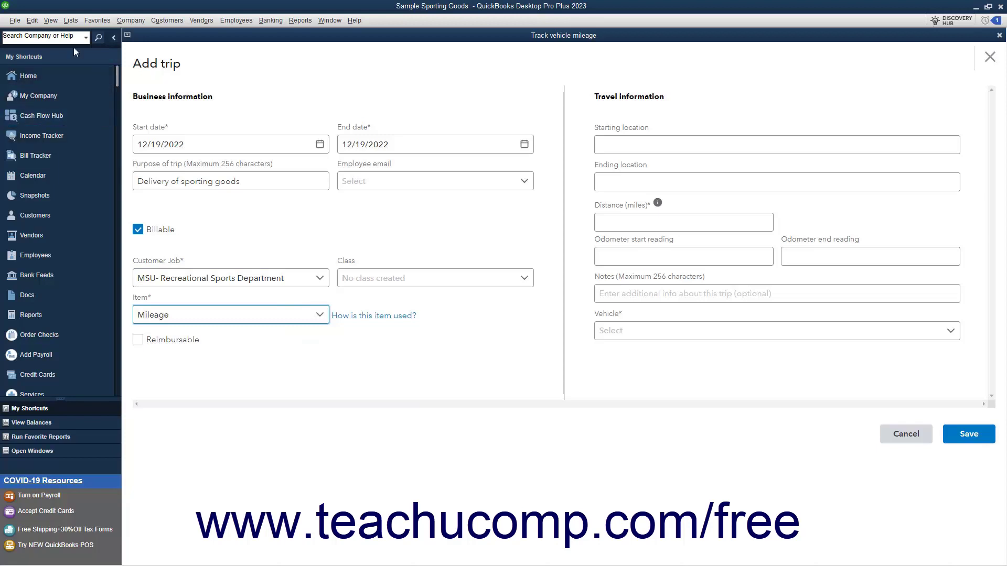
left_click(73, 22)
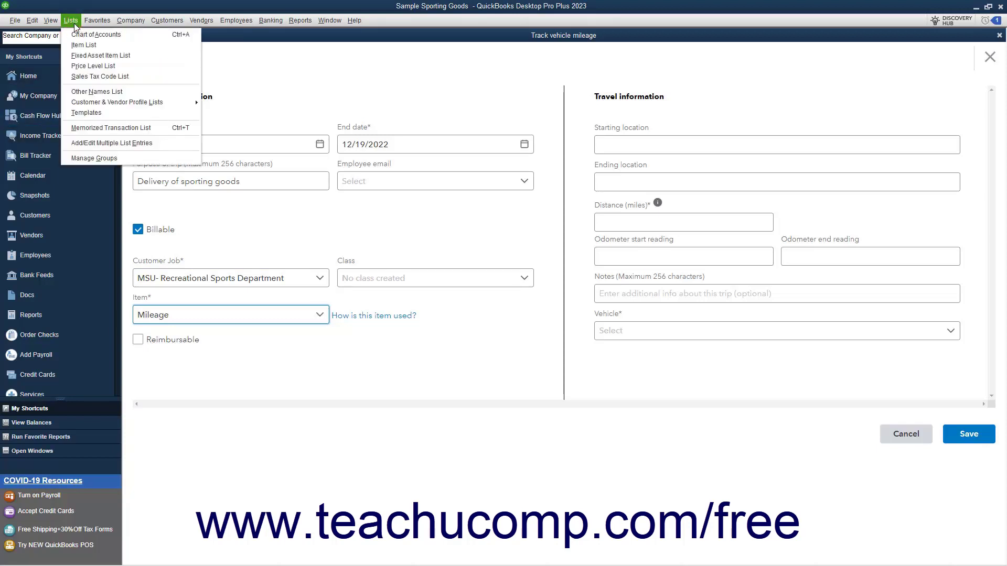
left_click(84, 45)
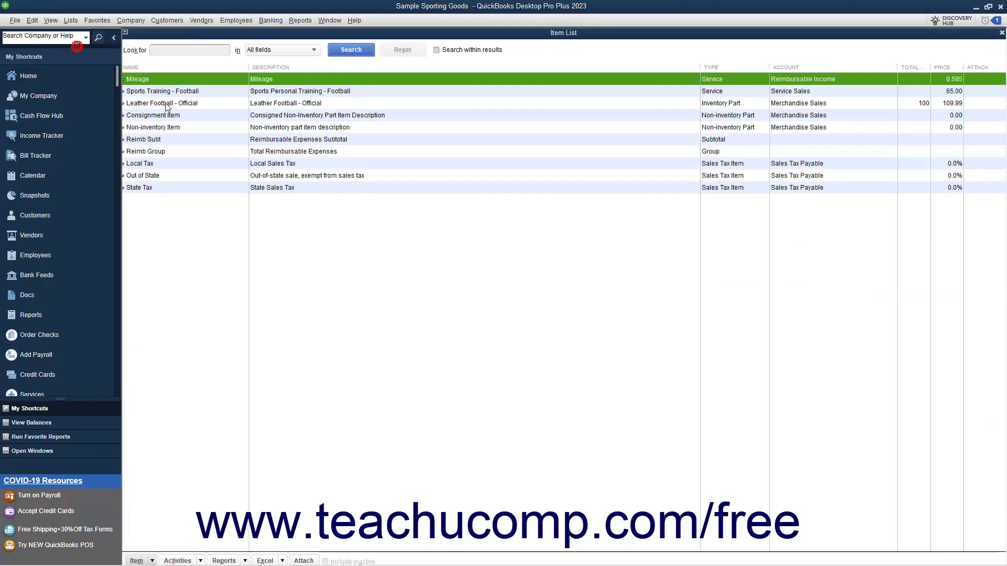
left_click(889, 78)
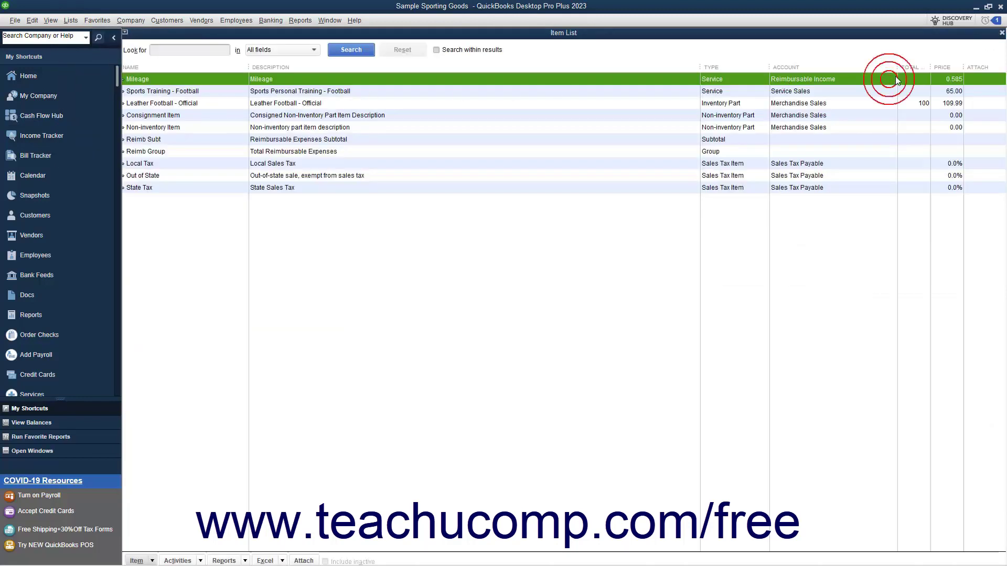
left_click(1002, 32)
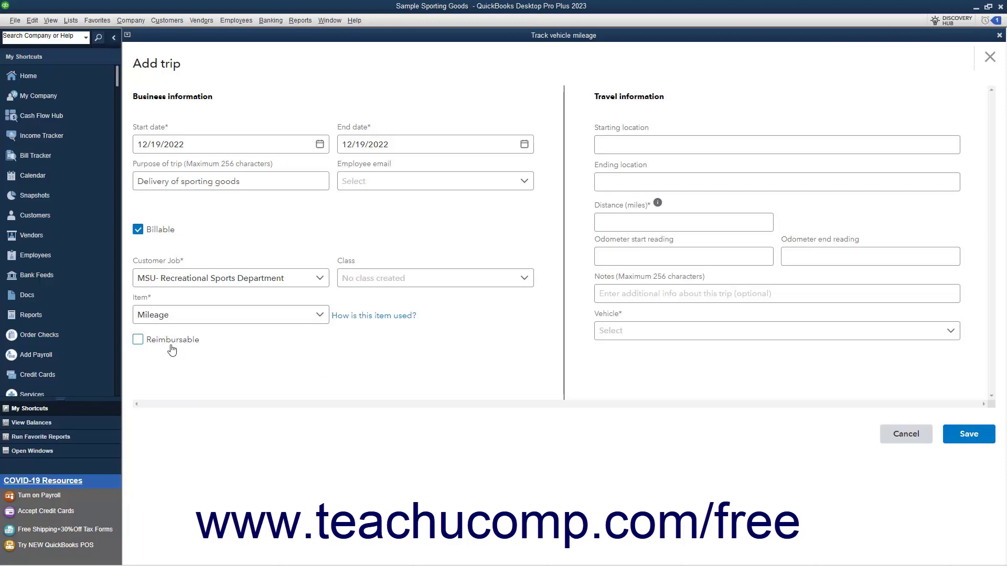
left_click(610, 139)
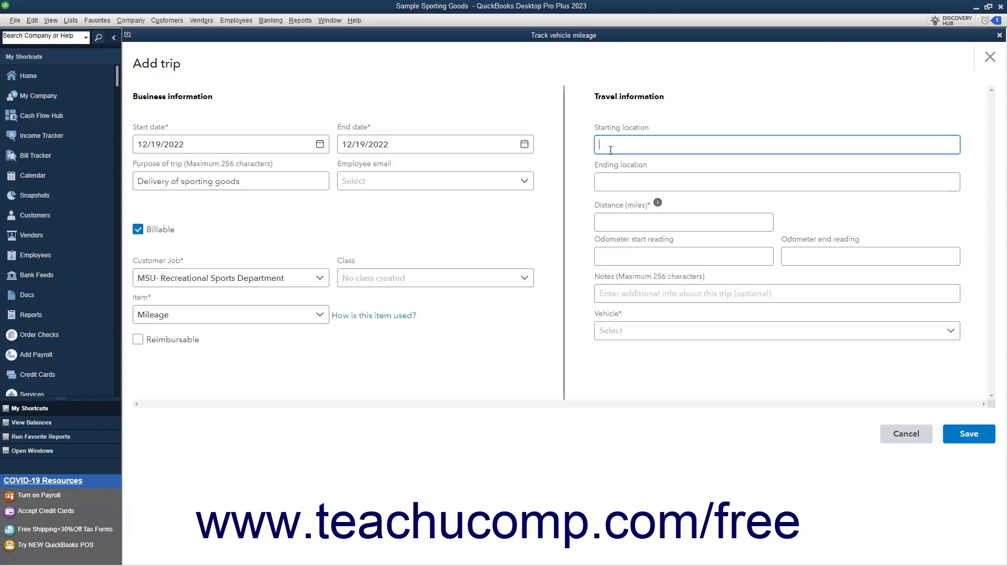
Set the starting location from the first Google suggestion and the destination to IM West
type("1690 ")
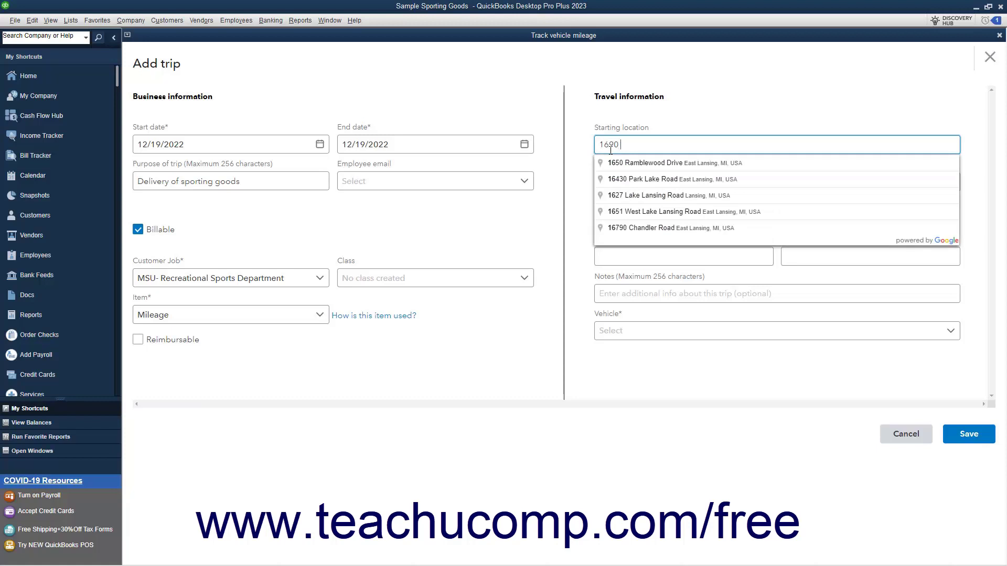
type("water")
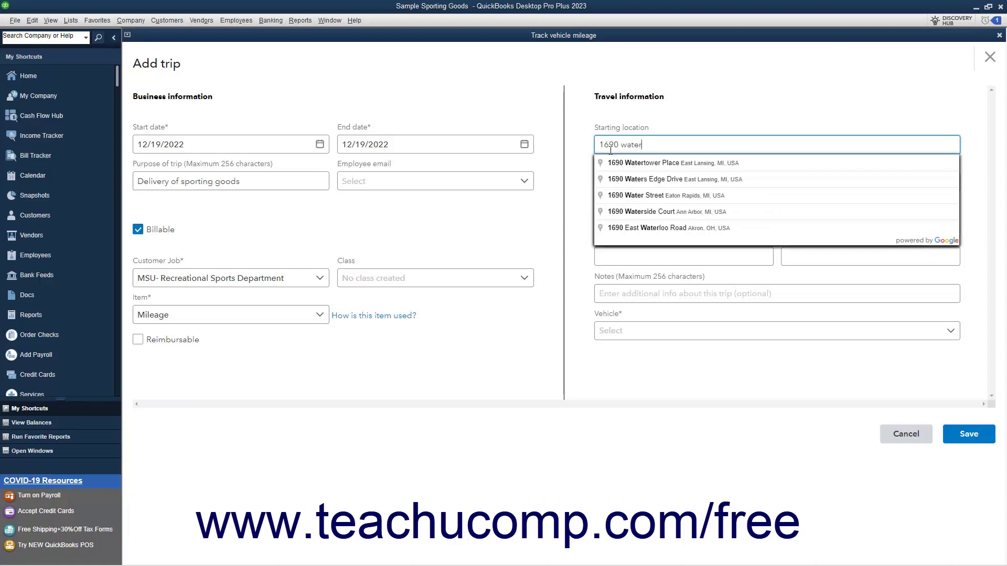
left_click(611, 163)
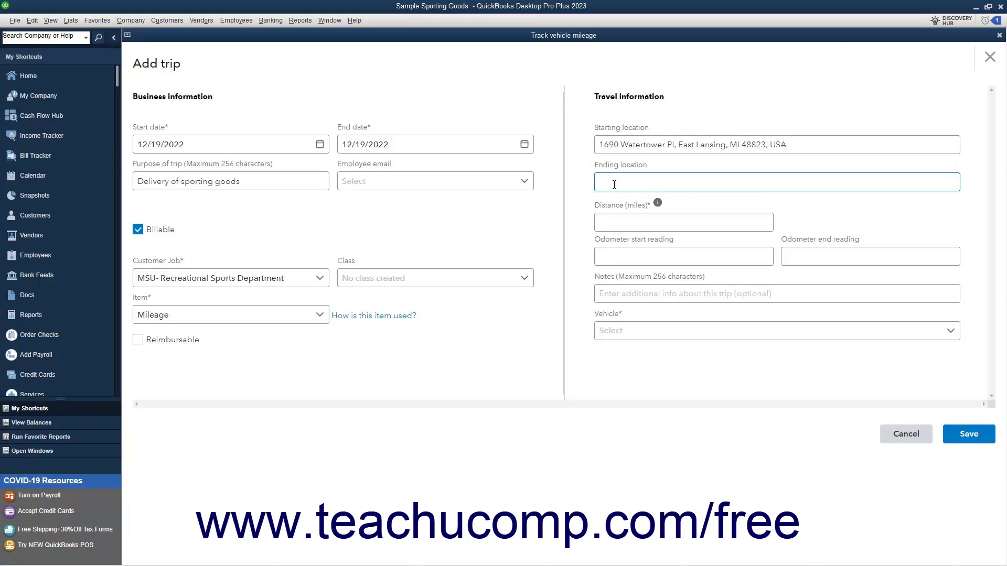
type("IM")
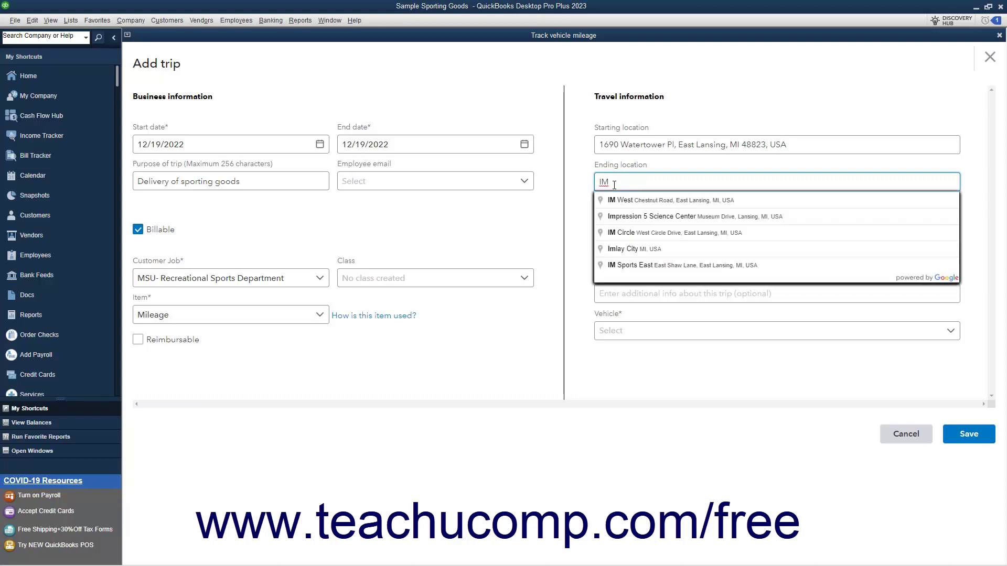
left_click(632, 201)
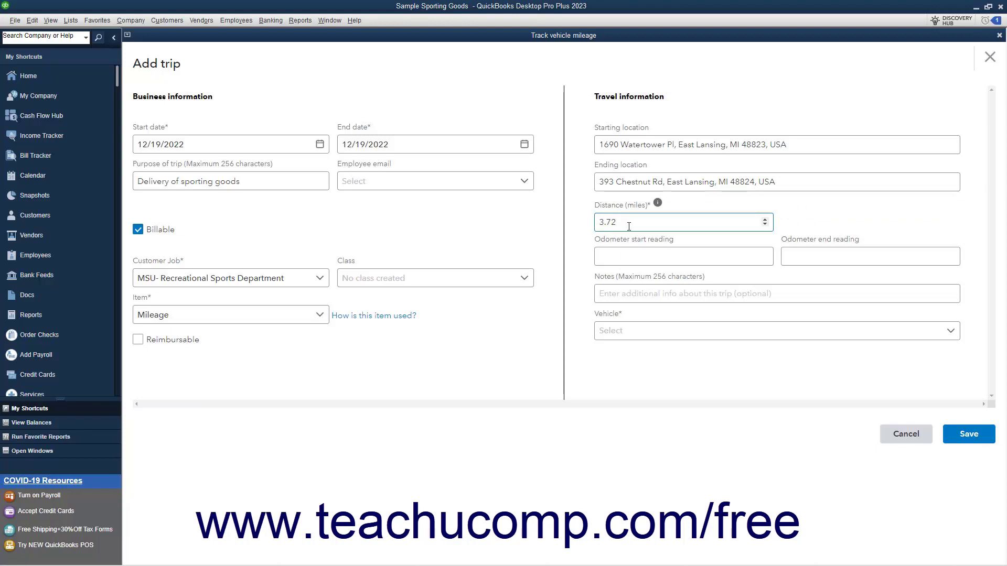
Confirm the 3.72-mile distance and assign the Dodge Van (2020) as the trip's vehicle
left_click_drag(629, 226, 581, 228)
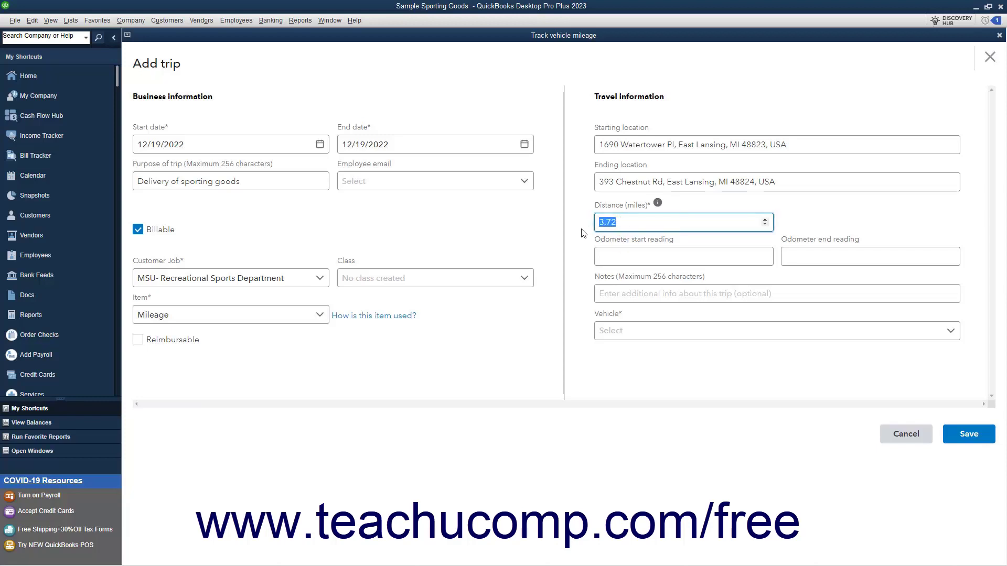
left_click(626, 257)
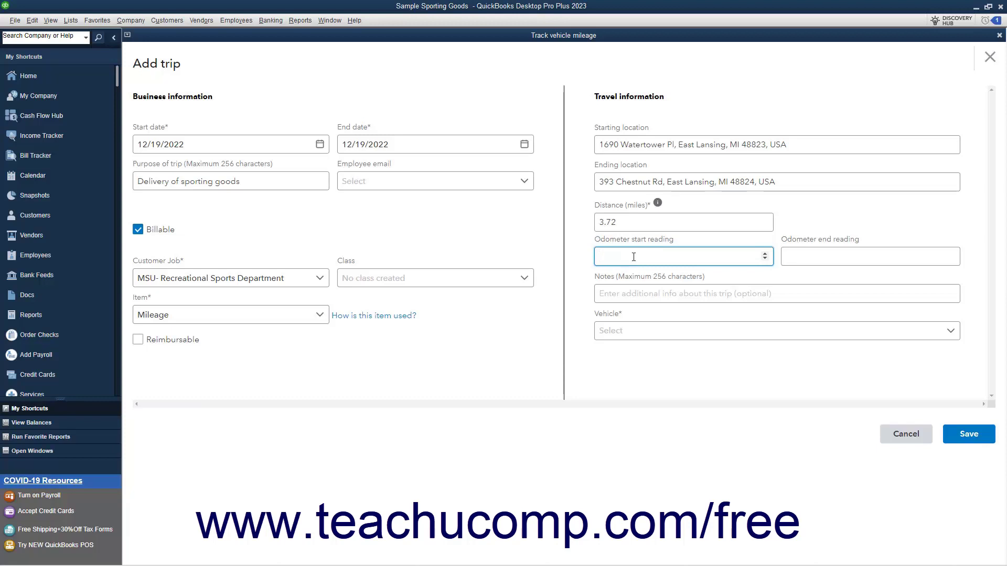
left_click(801, 256)
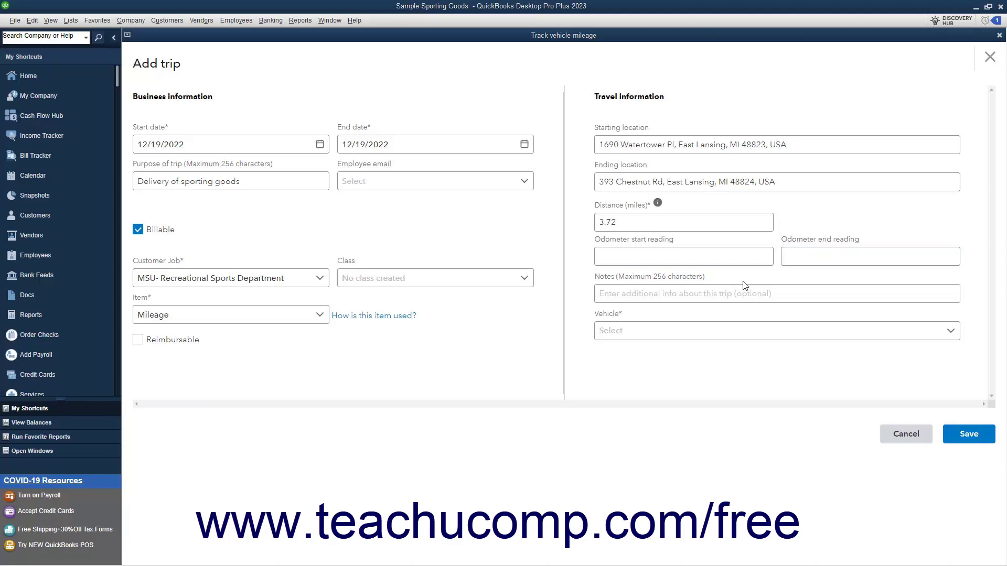
left_click(718, 292)
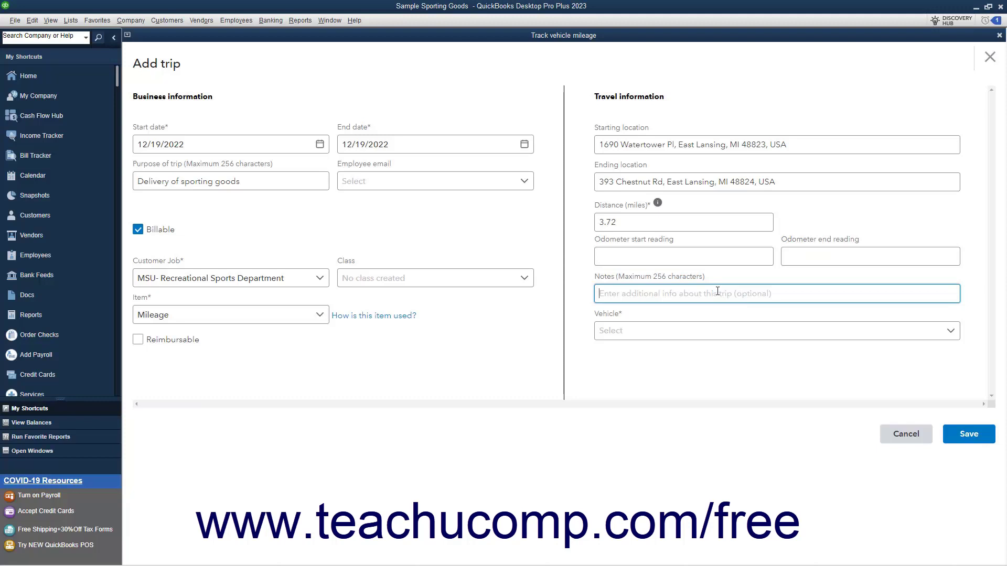
left_click(951, 334)
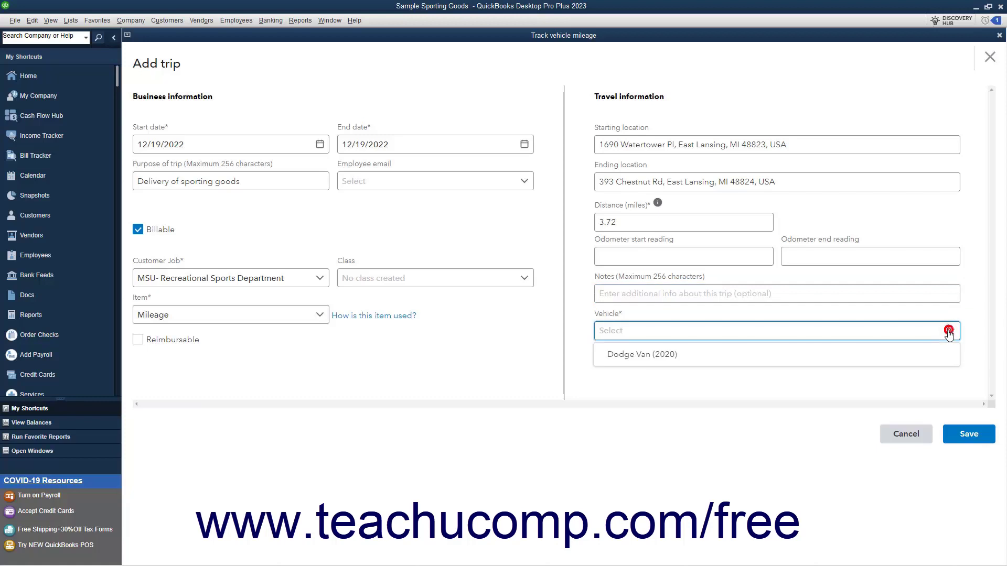
left_click(870, 353)
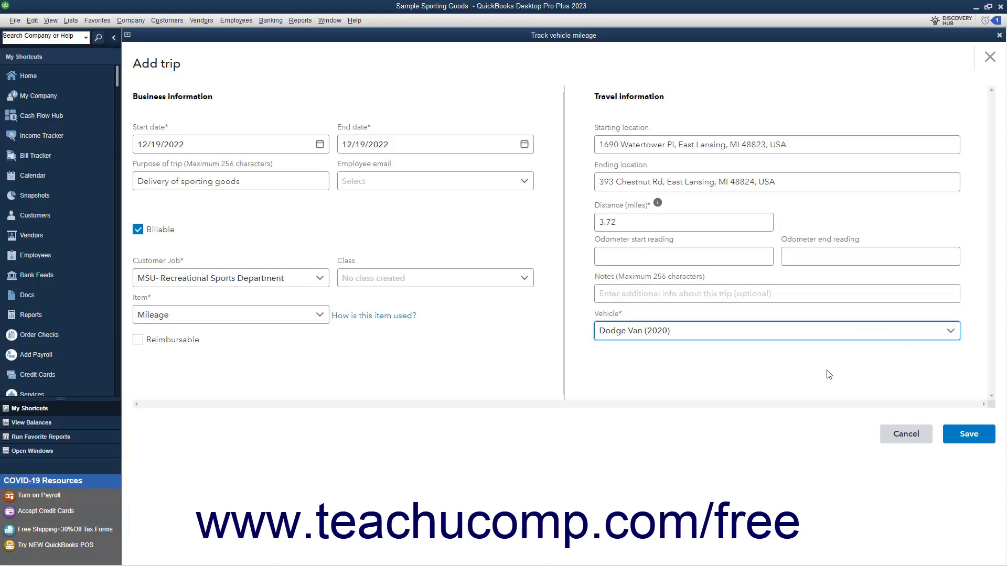
Save the 12/19/2022 sporting-goods delivery and confirm it appears under Approved as billable, 3.7 miles
left_click(962, 440)
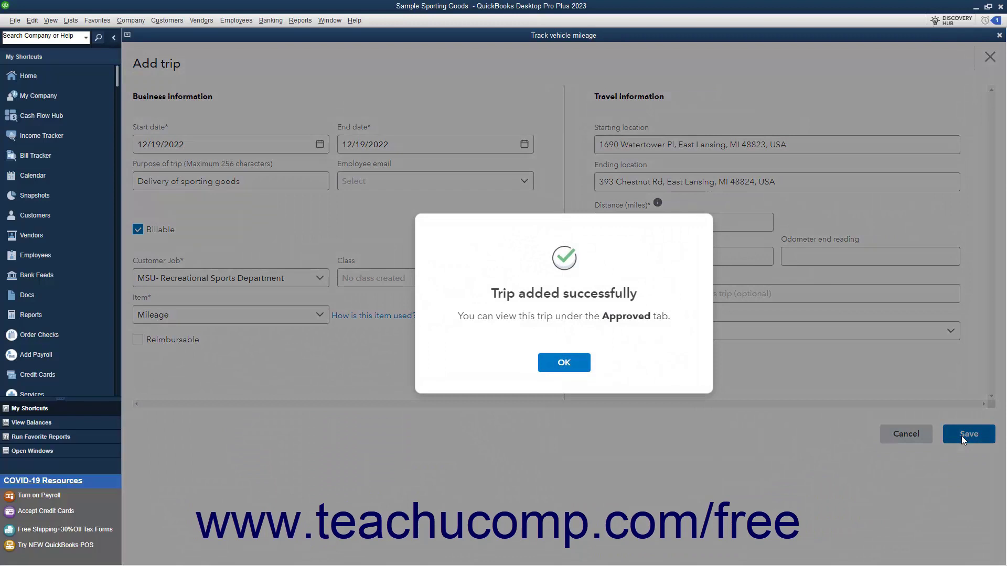
left_click(578, 368)
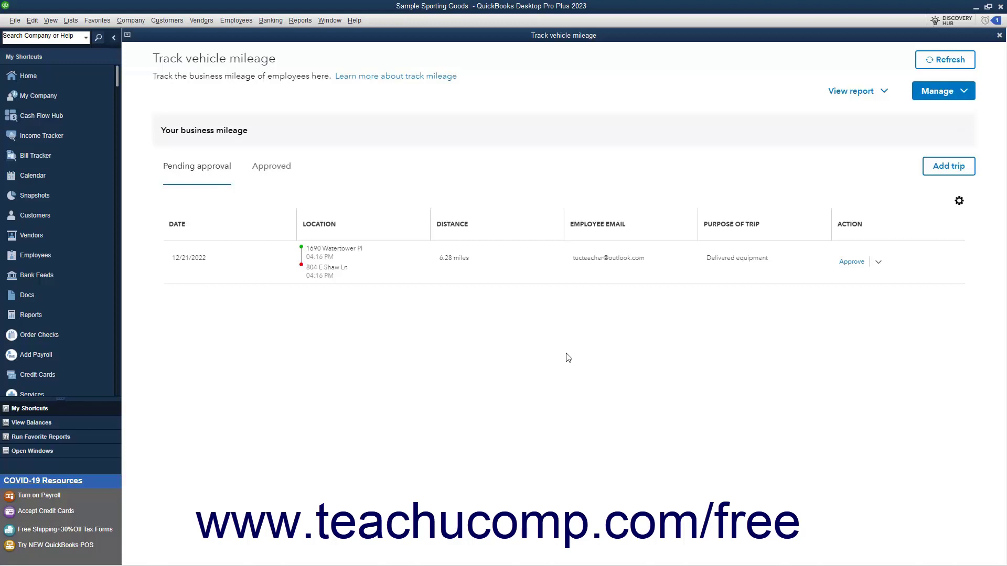
left_click(271, 167)
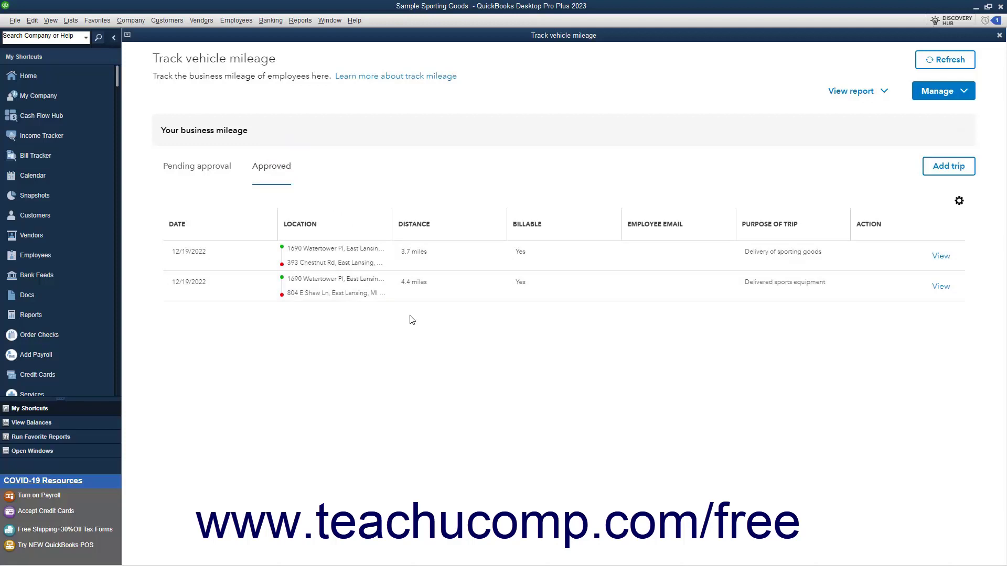
left_click(940, 287)
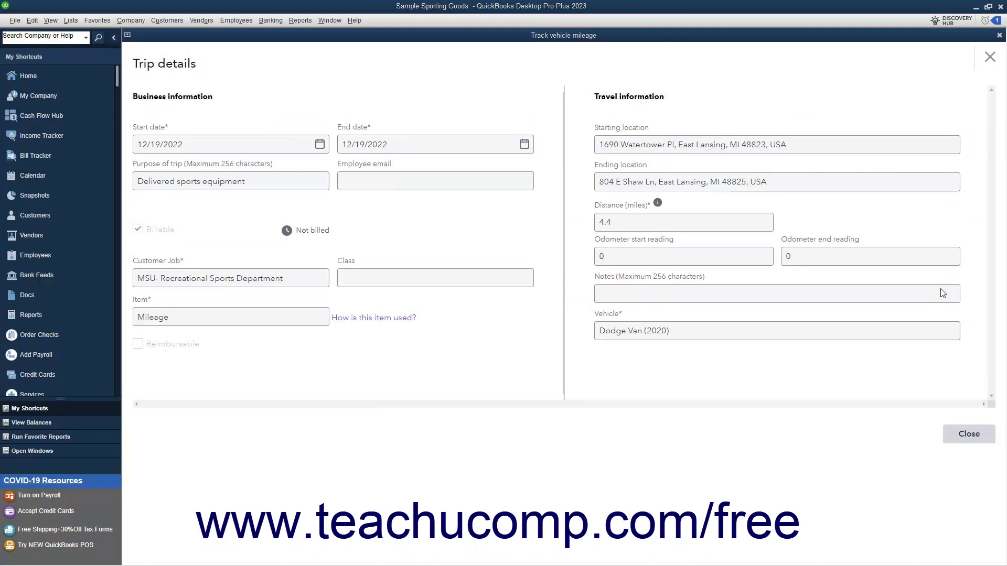
left_click(968, 435)
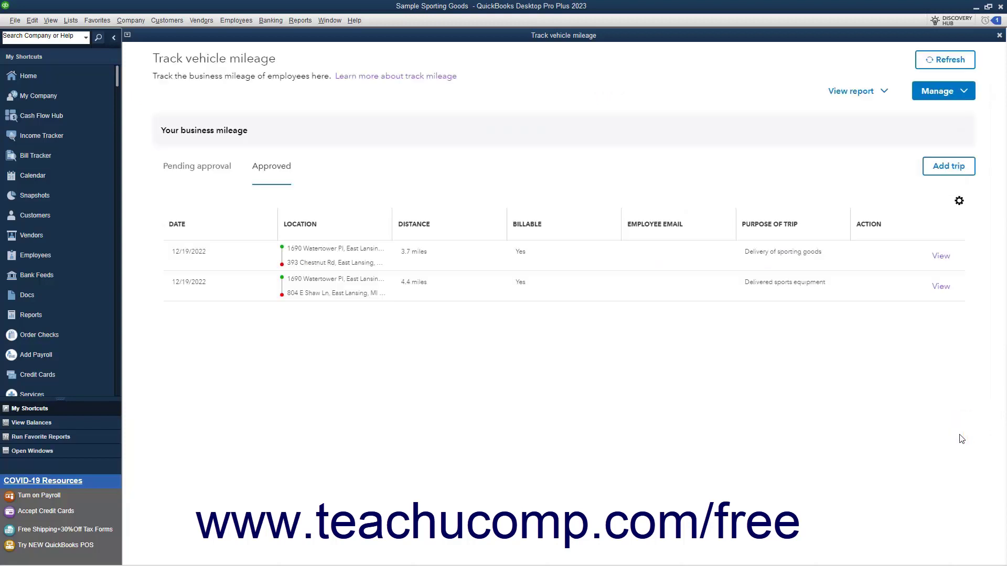